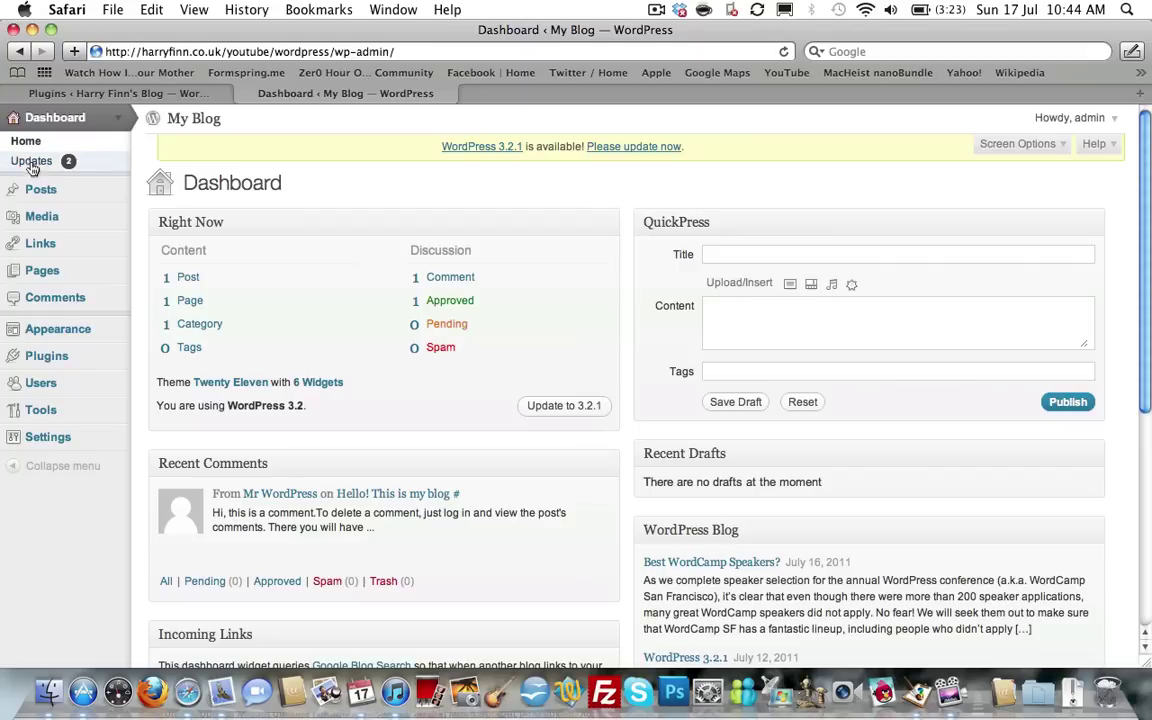
On the WordPress Updates page, select only the Twenty Eleven theme for updating.
left_click(119, 121)
left_click(119, 124)
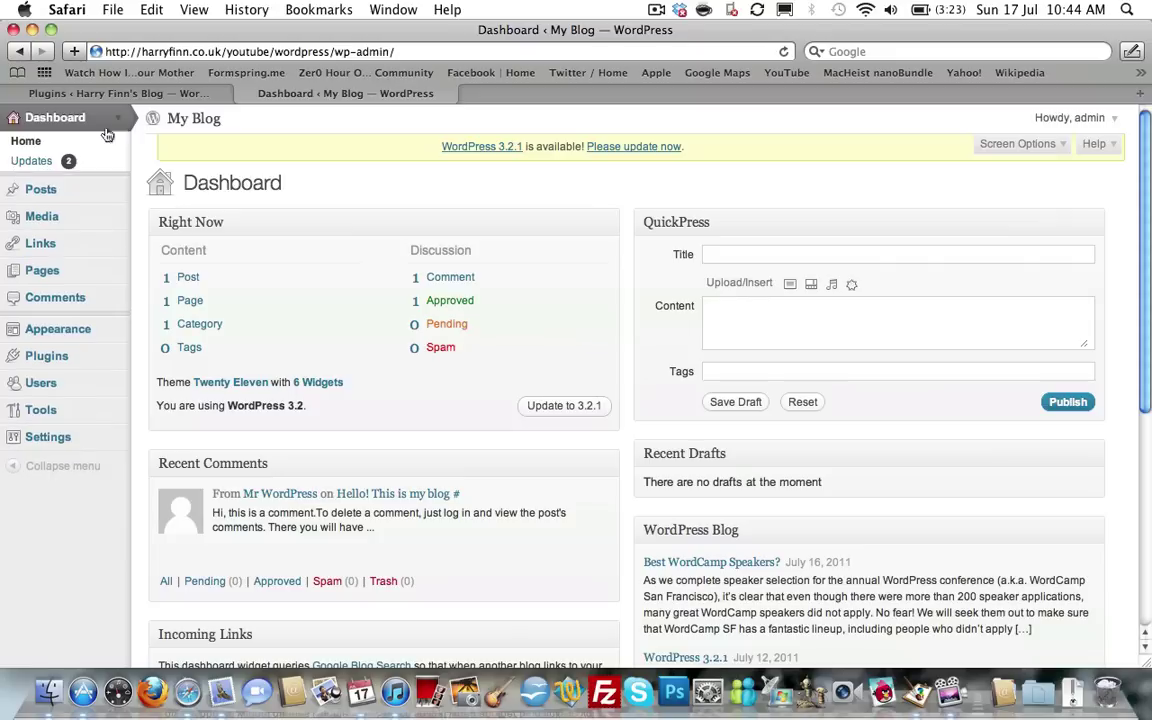
left_click(47, 170)
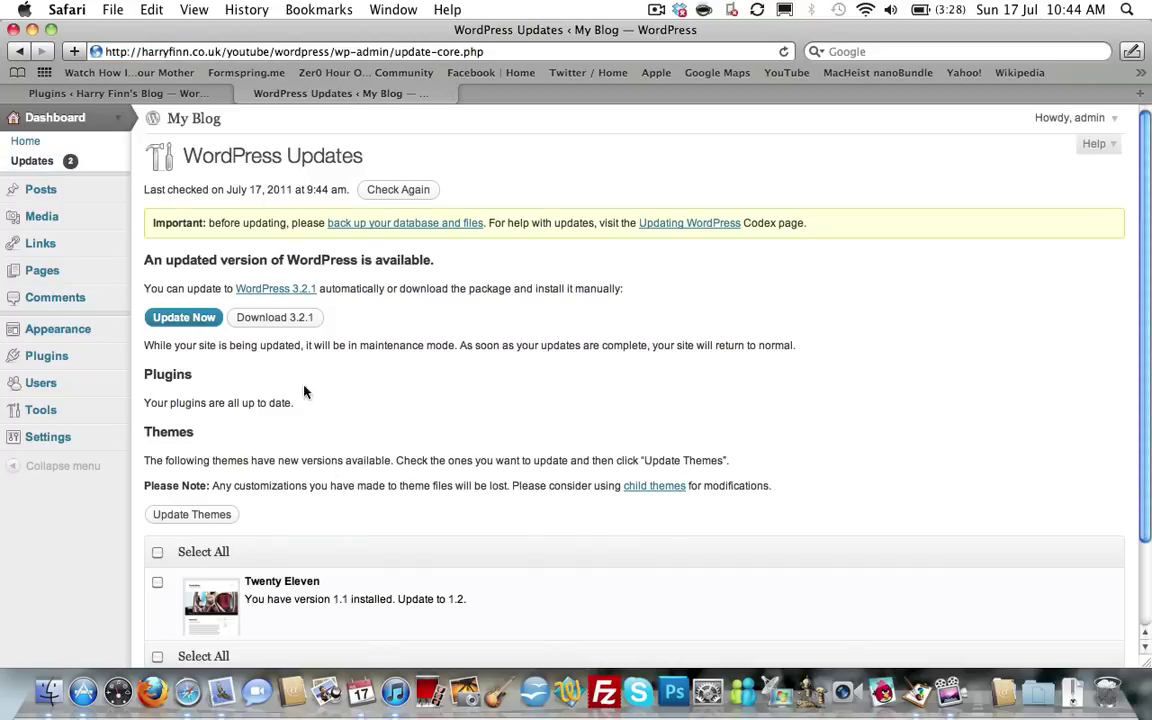
scroll(140, 560, "down", 2)
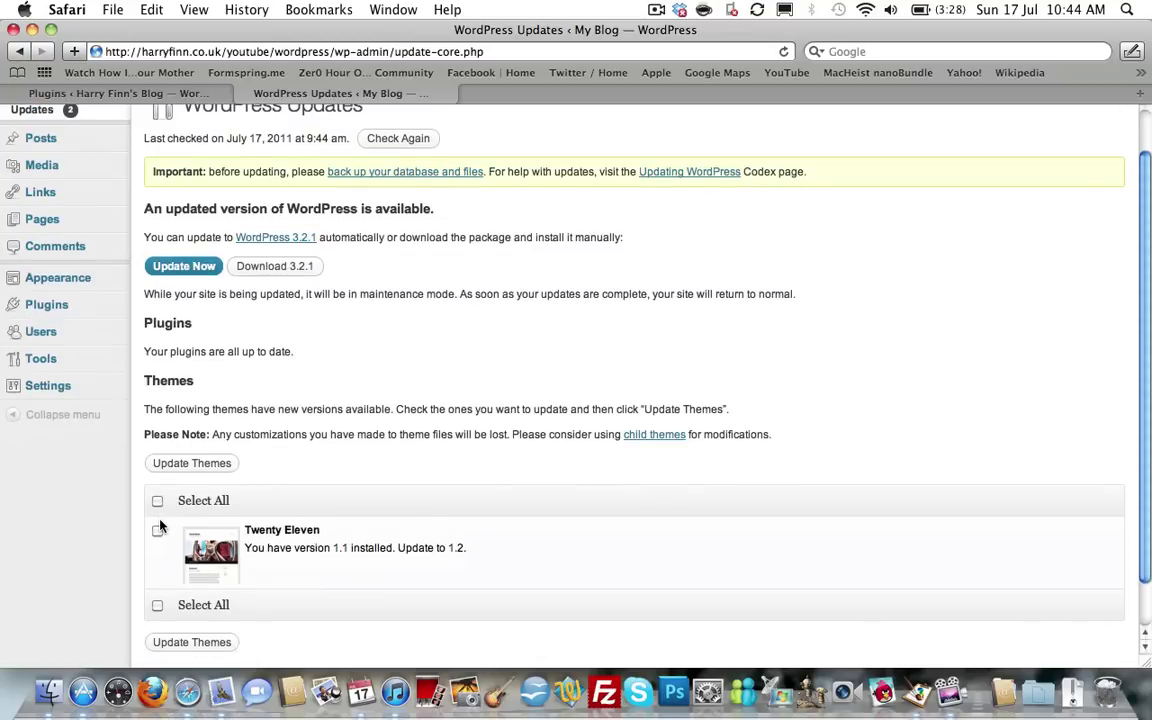
left_click(157, 500)
left_click(157, 500)
left_click(157, 532)
Run the Twenty Eleven theme update through to completion.
left_click(196, 644)
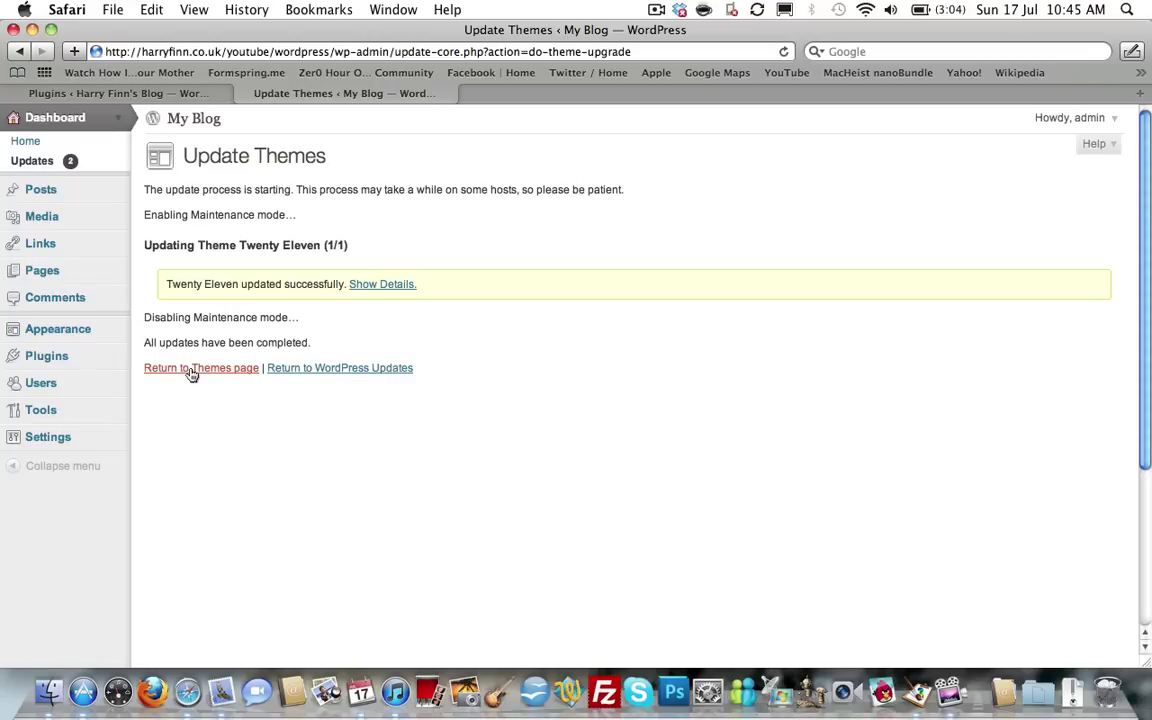
Back on the Updates page, upgrade WordPress core to version 3.2.1.
left_click(330, 368)
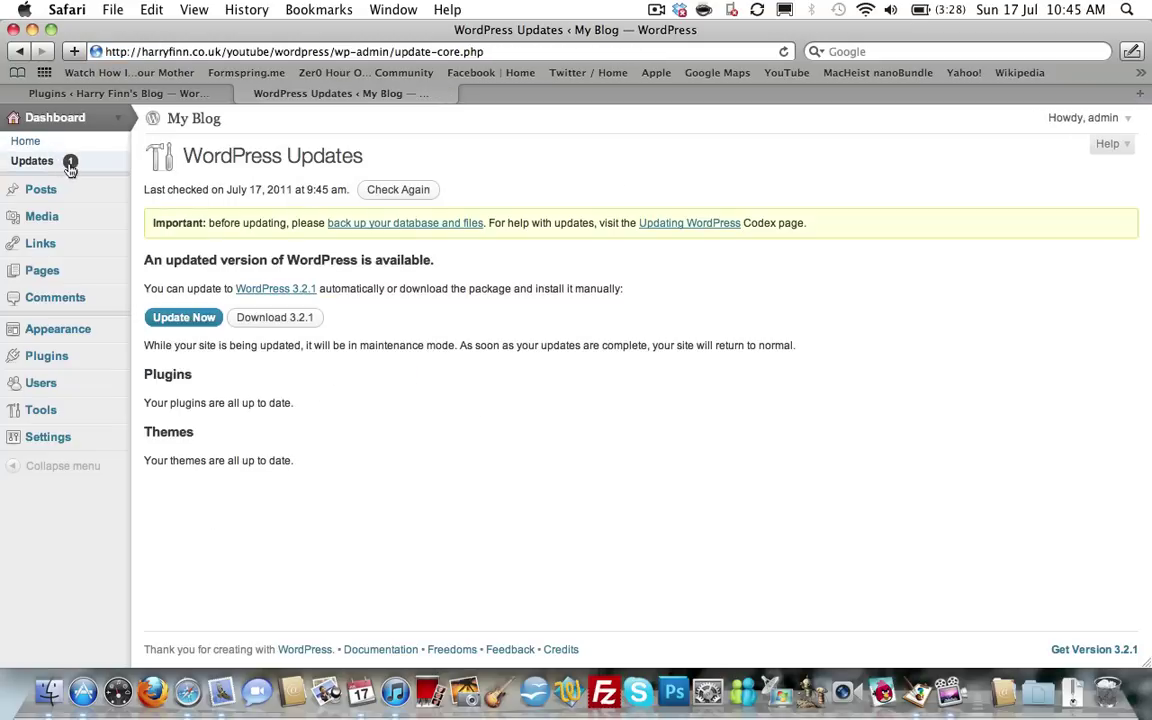
mouse_move(70, 168)
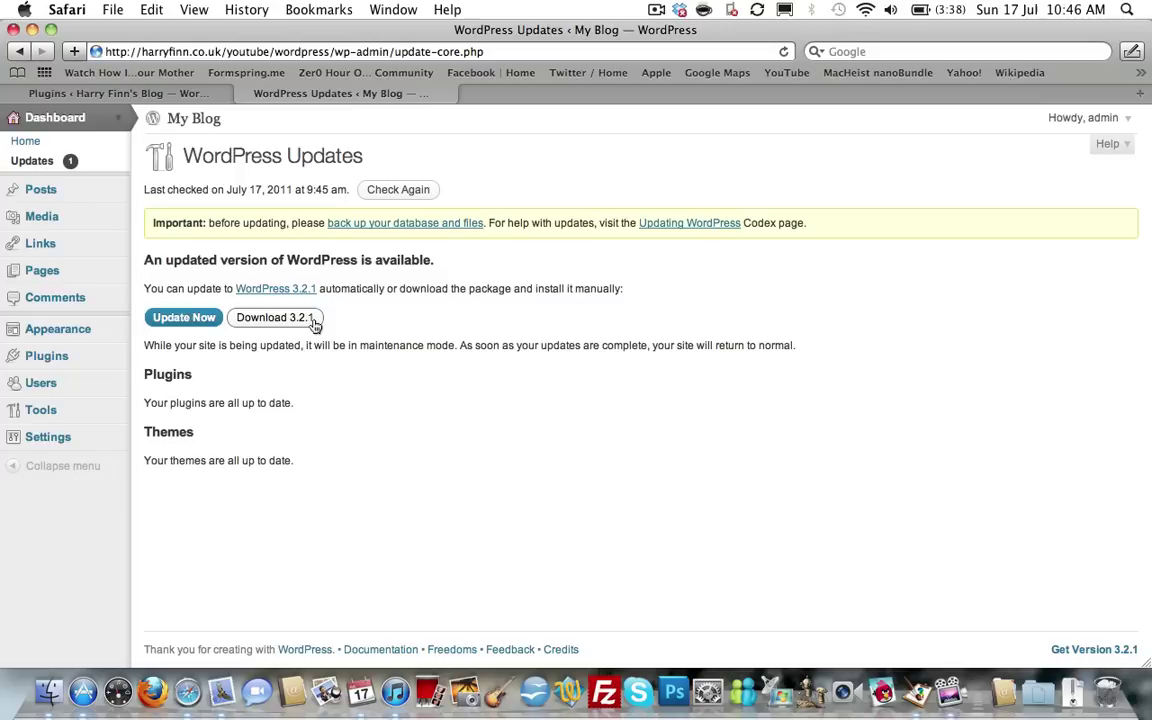
left_click(186, 318)
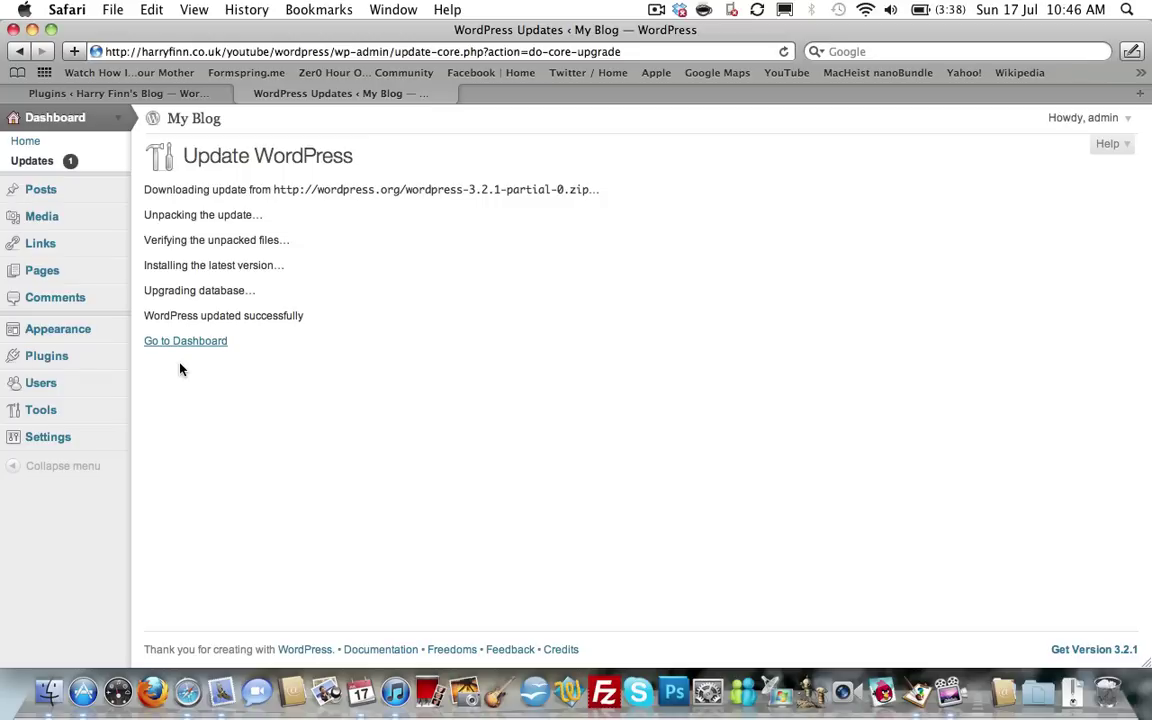
Re-check for updates to confirm 3.2.1 is current, then return to the Dashboard home.
left_click(198, 348)
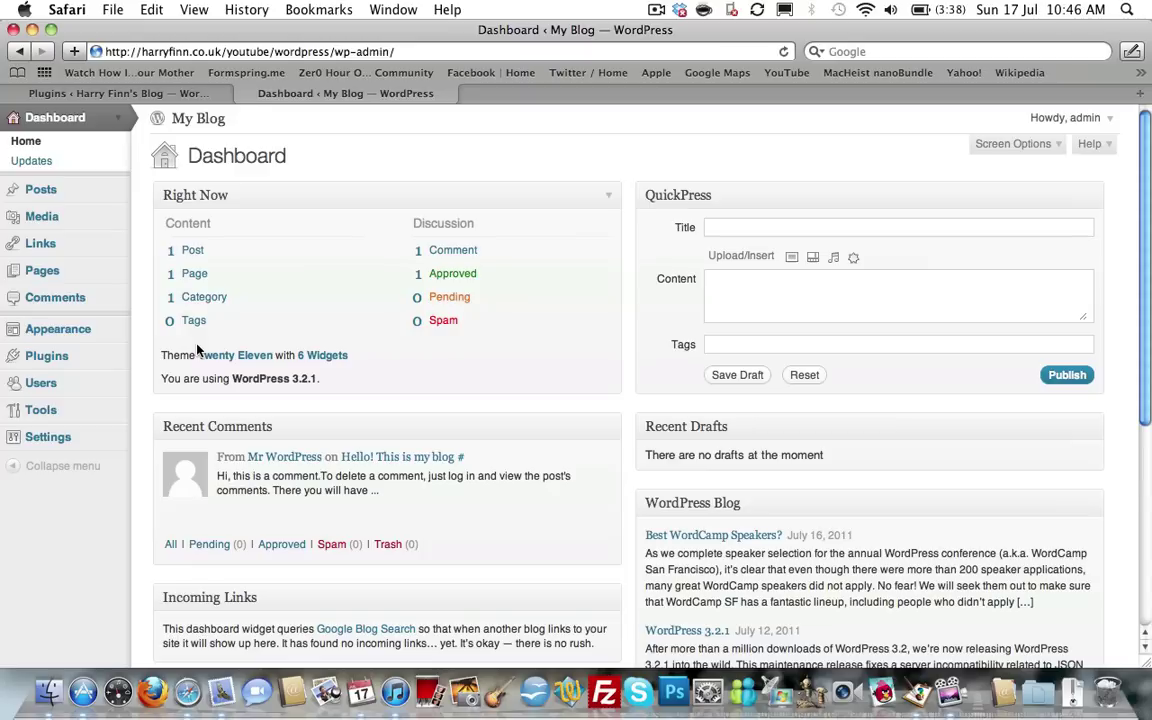
left_click(33, 161)
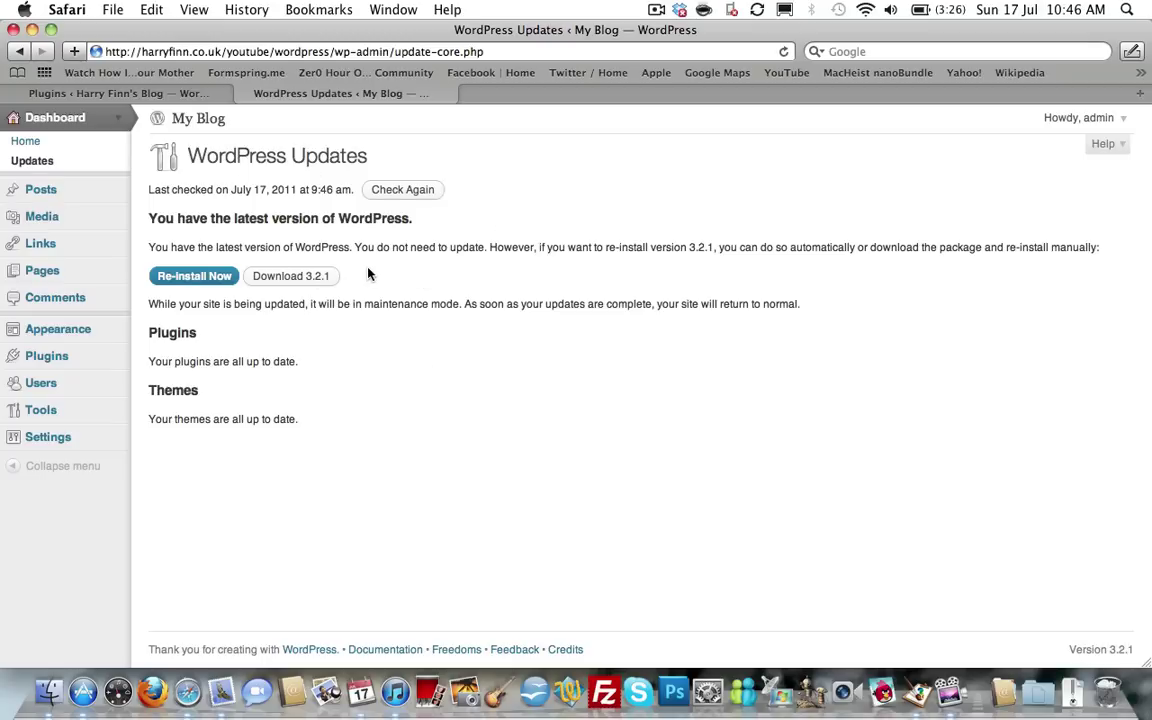
left_click(393, 191)
left_click(22, 142)
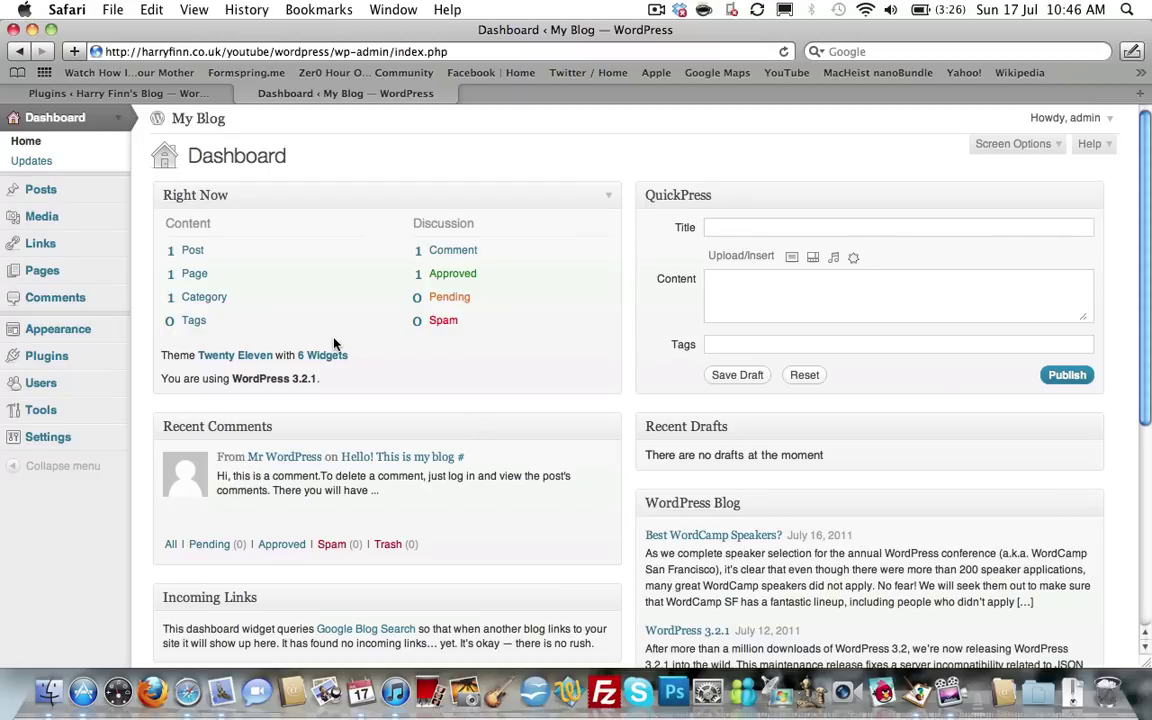
Show the Installed Plugins list with inactive Akismet 2.5.3 and Hello Dolly 1.6.
left_click(117, 357)
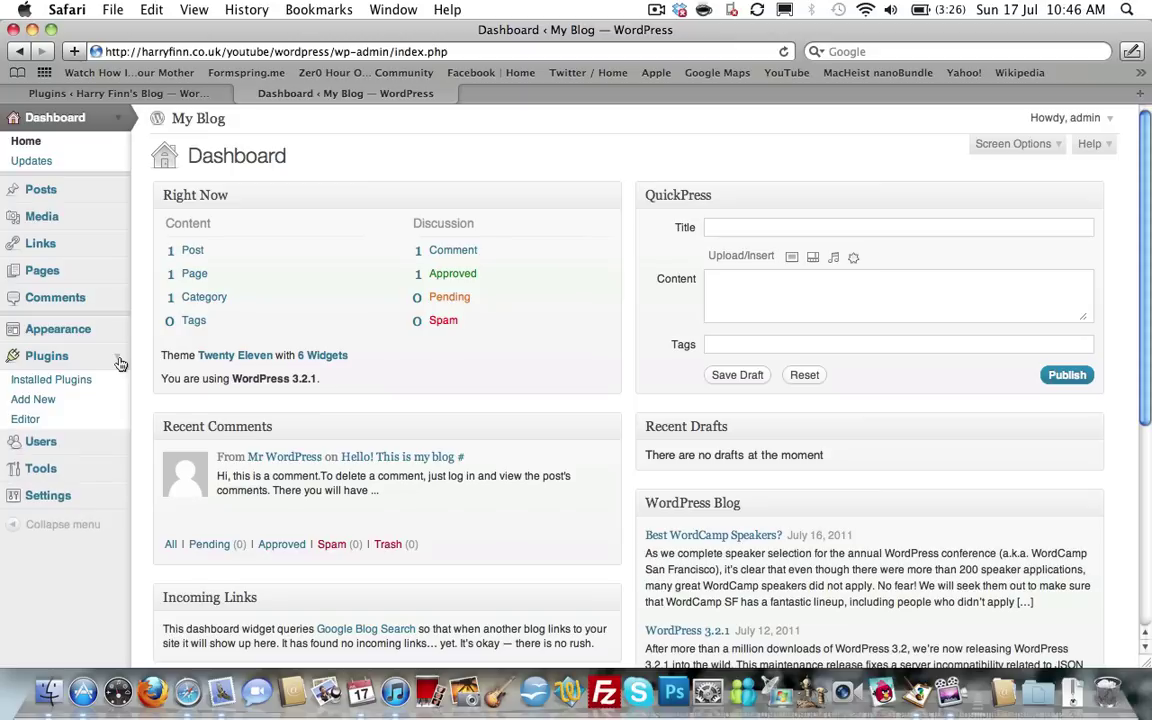
left_click(46, 358)
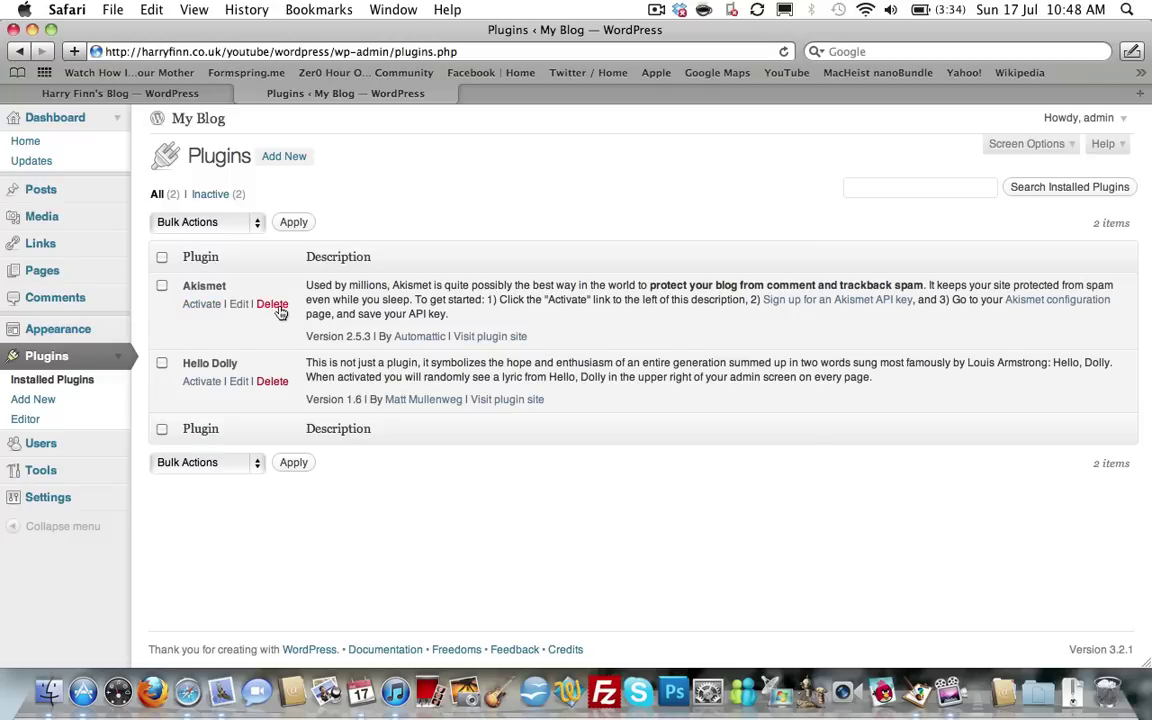
Activate Hello Dolly and reload the Plugins page to see its lyric.
left_click(201, 386)
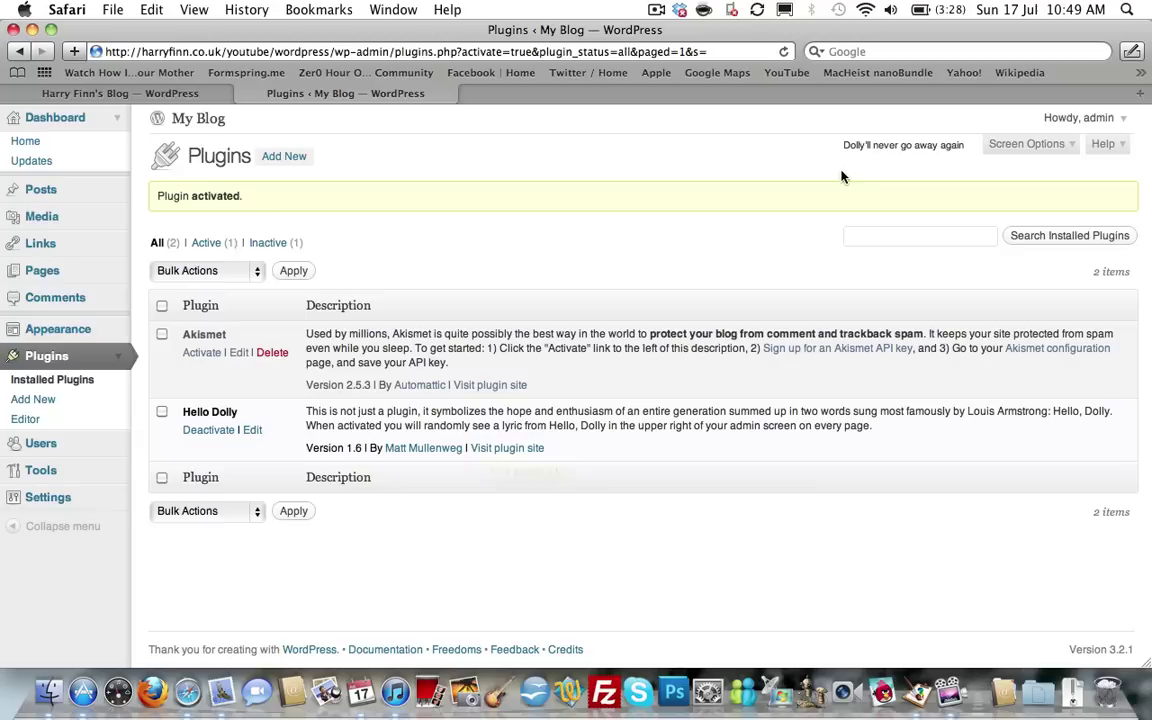
key("super+r")
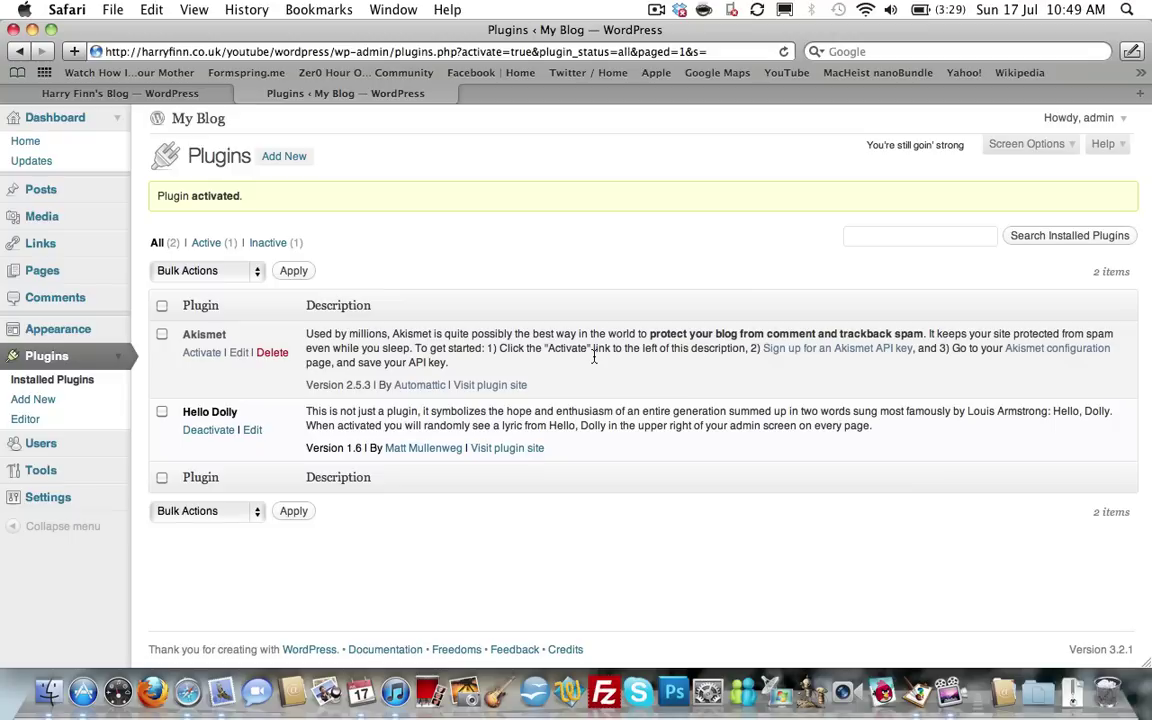
Activate Akismet and view its API key signup plans in a new tab.
left_click(213, 352)
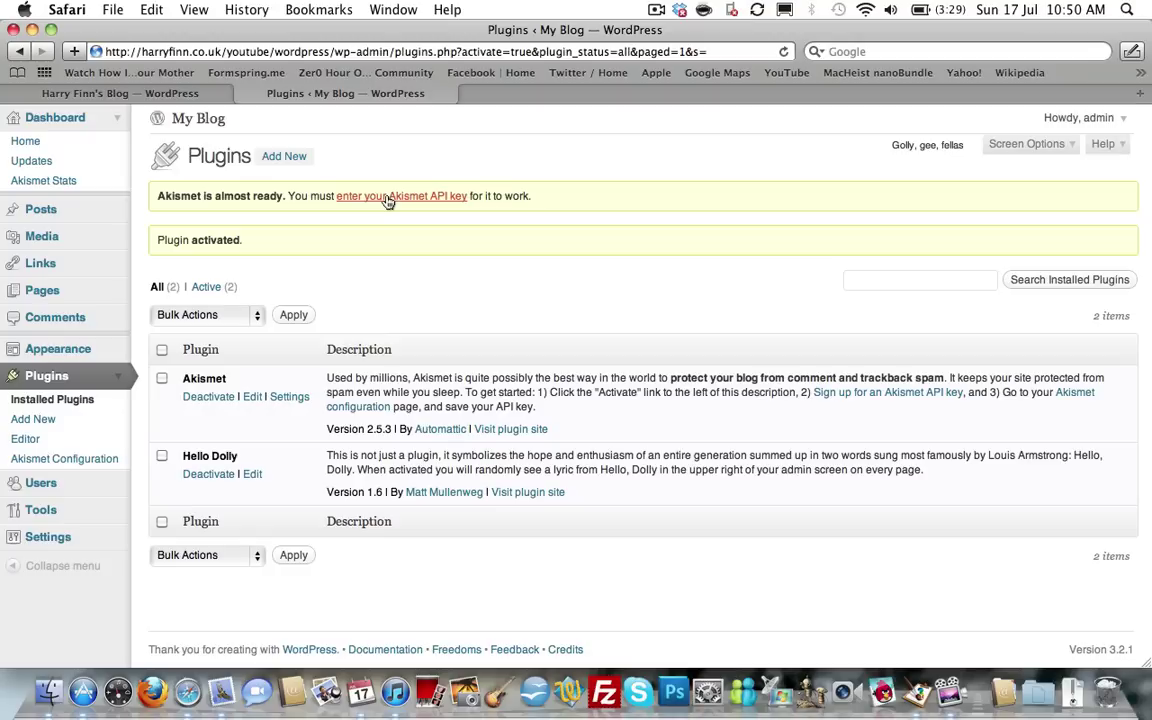
right_click(388, 200)
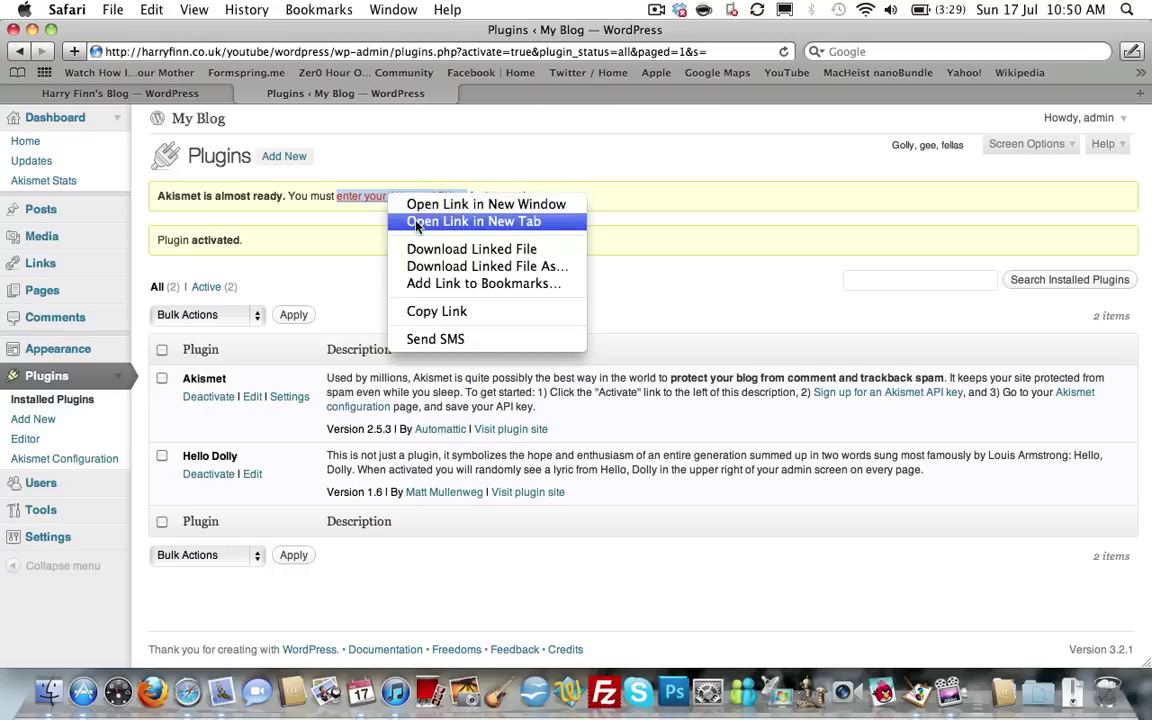
left_click(416, 222)
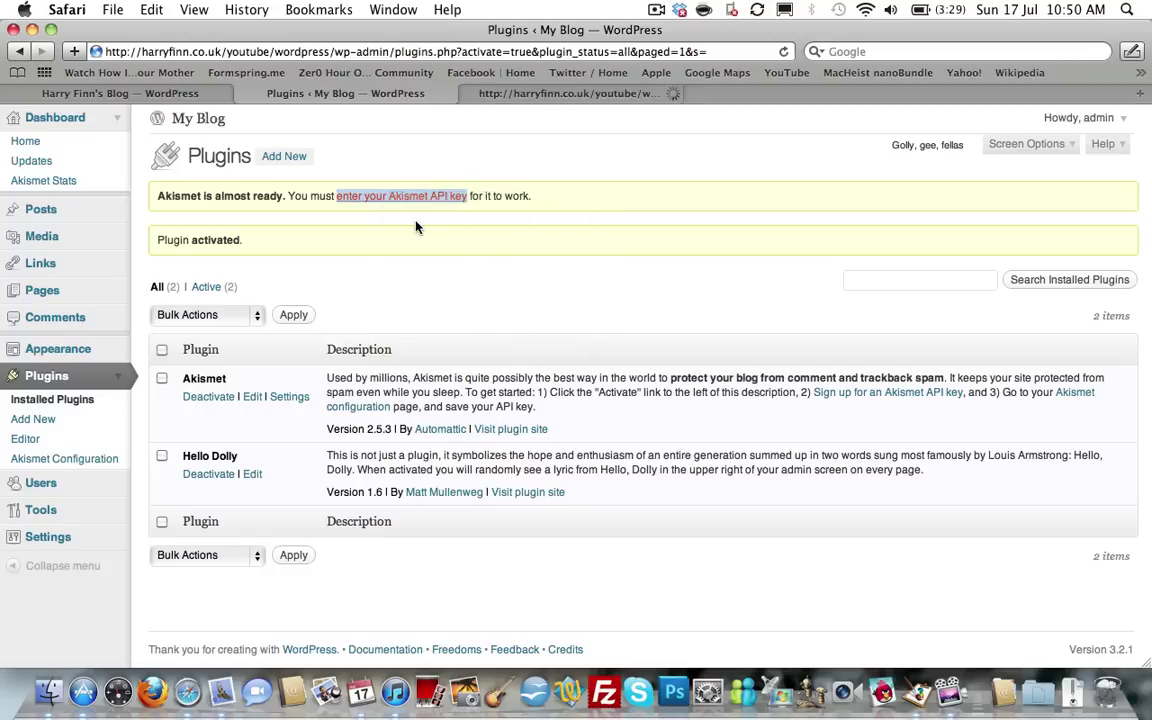
left_click(864, 394)
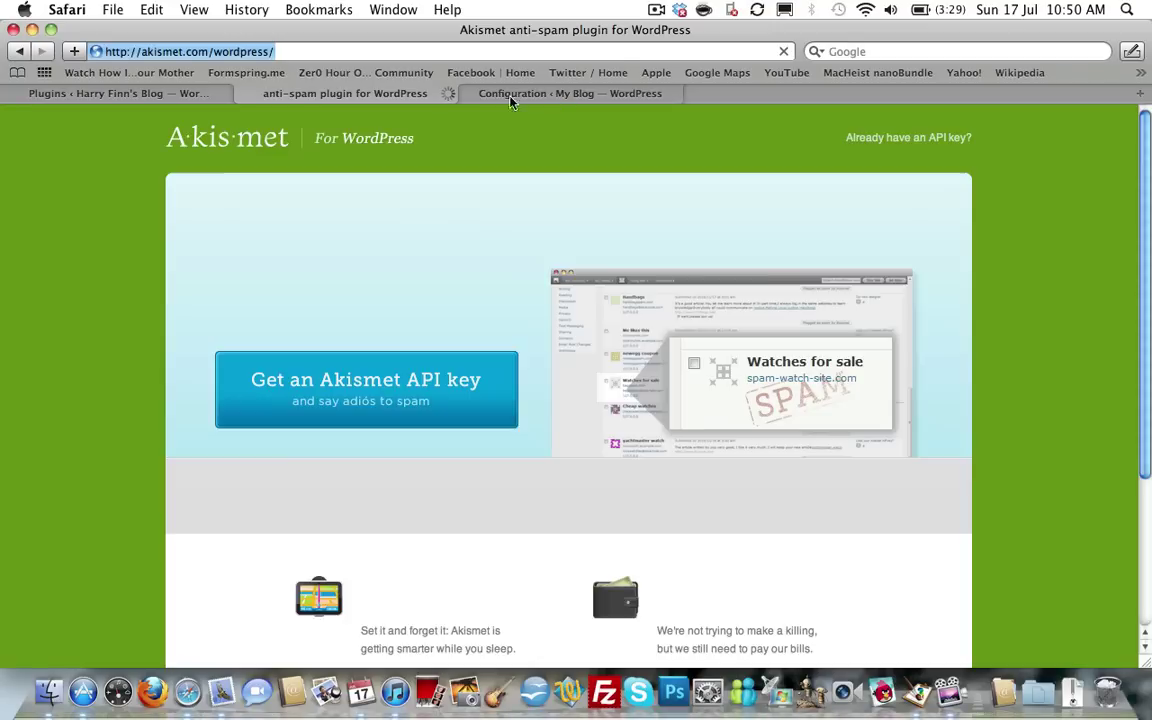
left_click(342, 384)
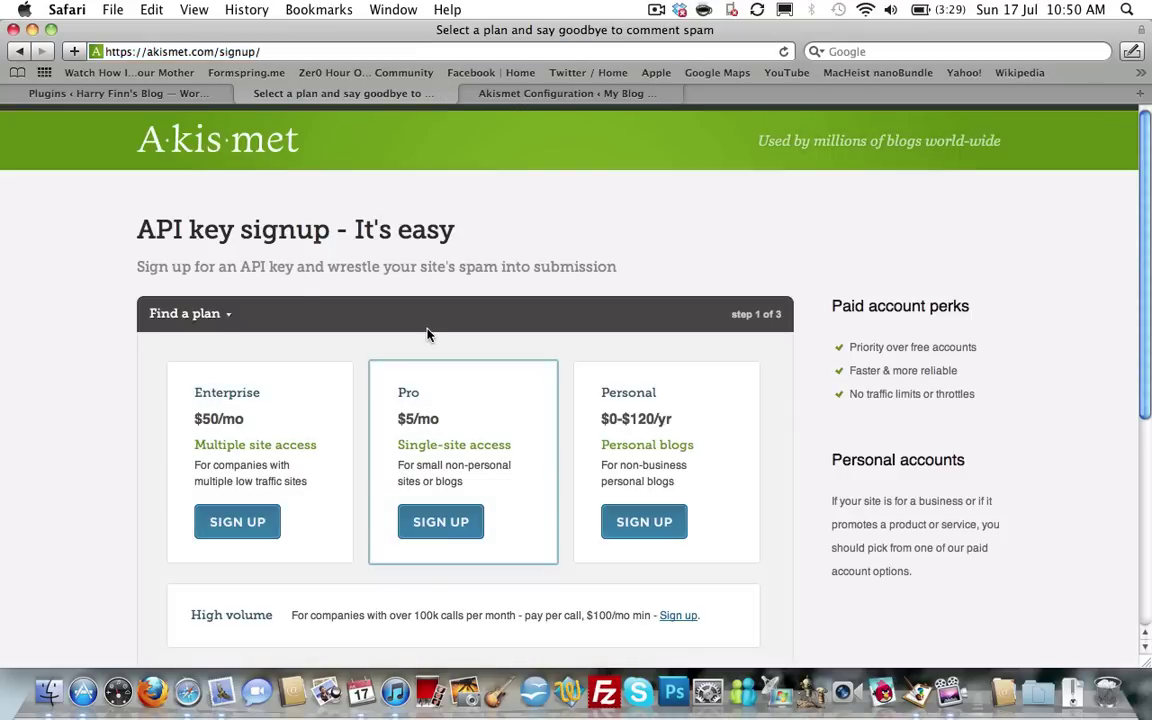
scroll(32, 291, "down", 5)
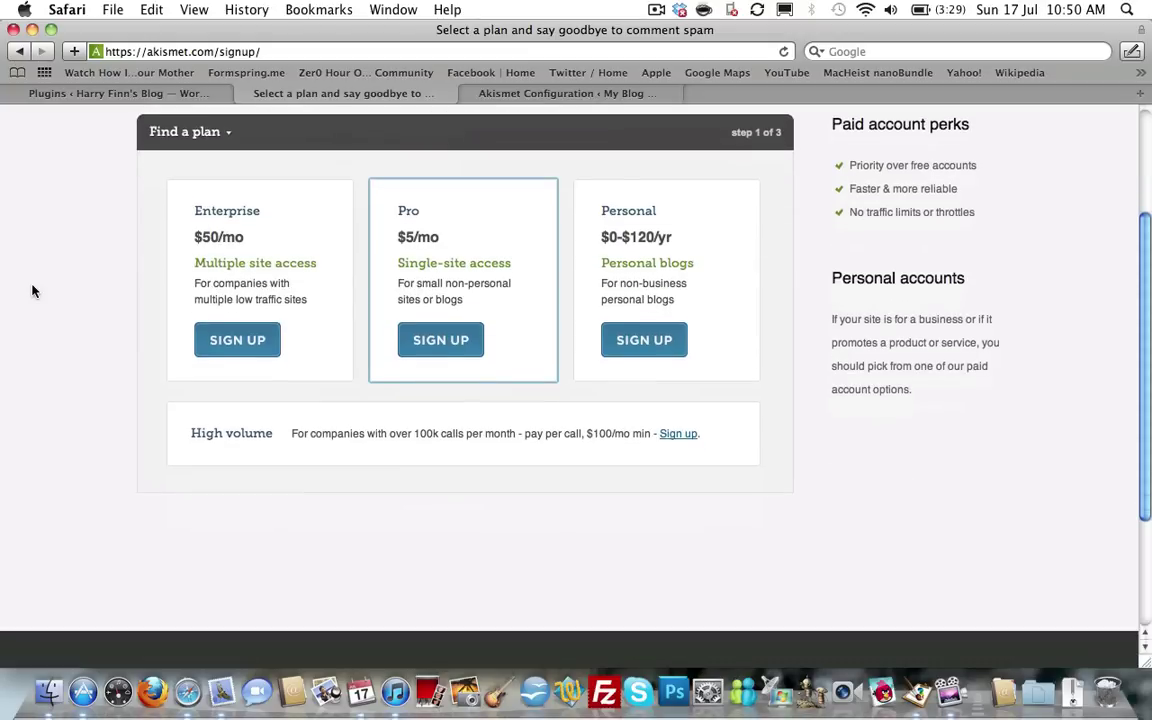
scroll(32, 291, "up", 4)
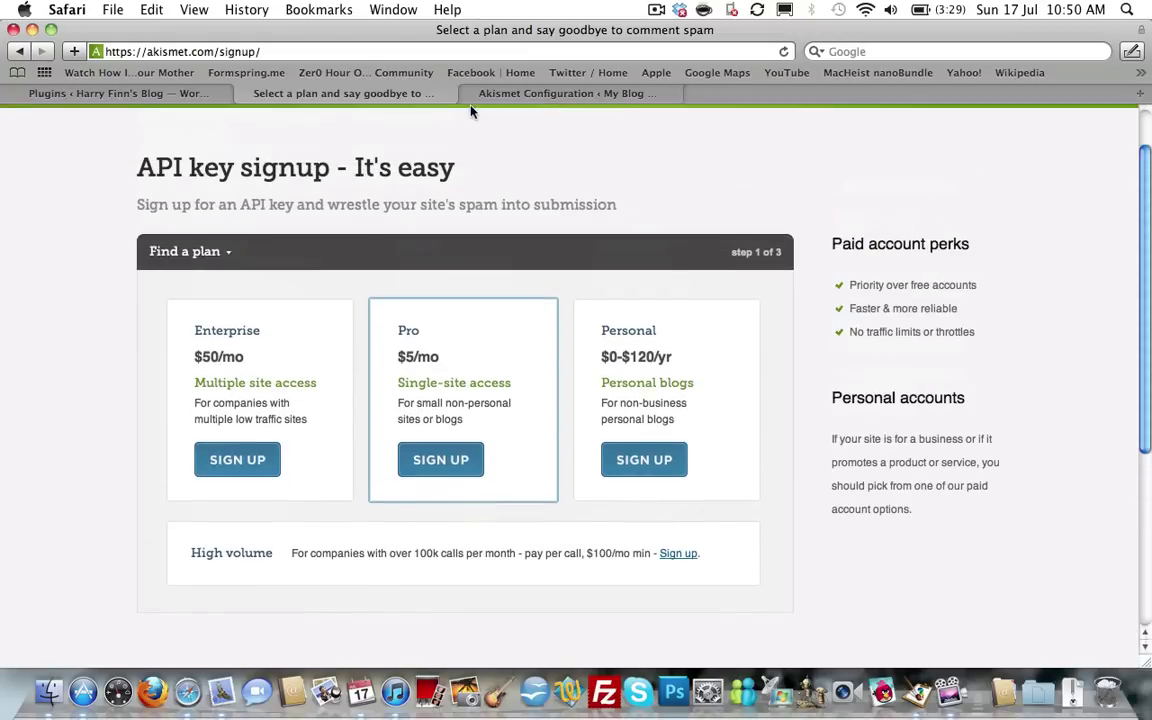
Review the Akismet Configuration page's API key and server status sections, then close it.
left_click(487, 96)
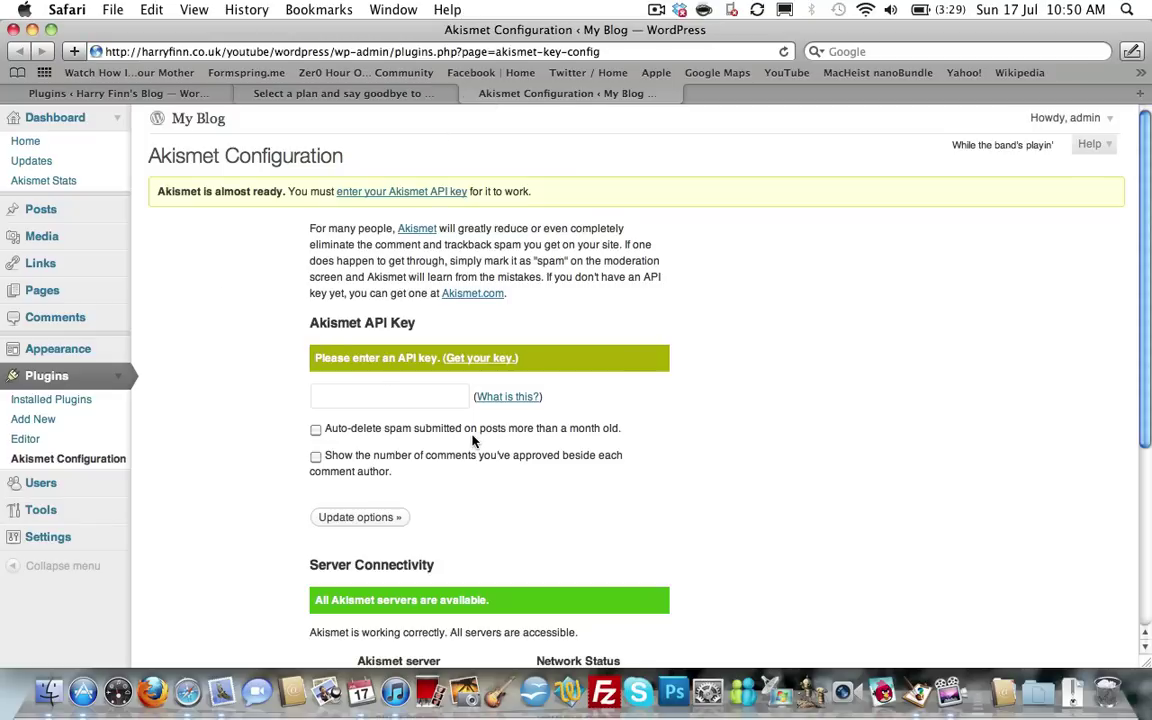
scroll(473, 440, "down", 5)
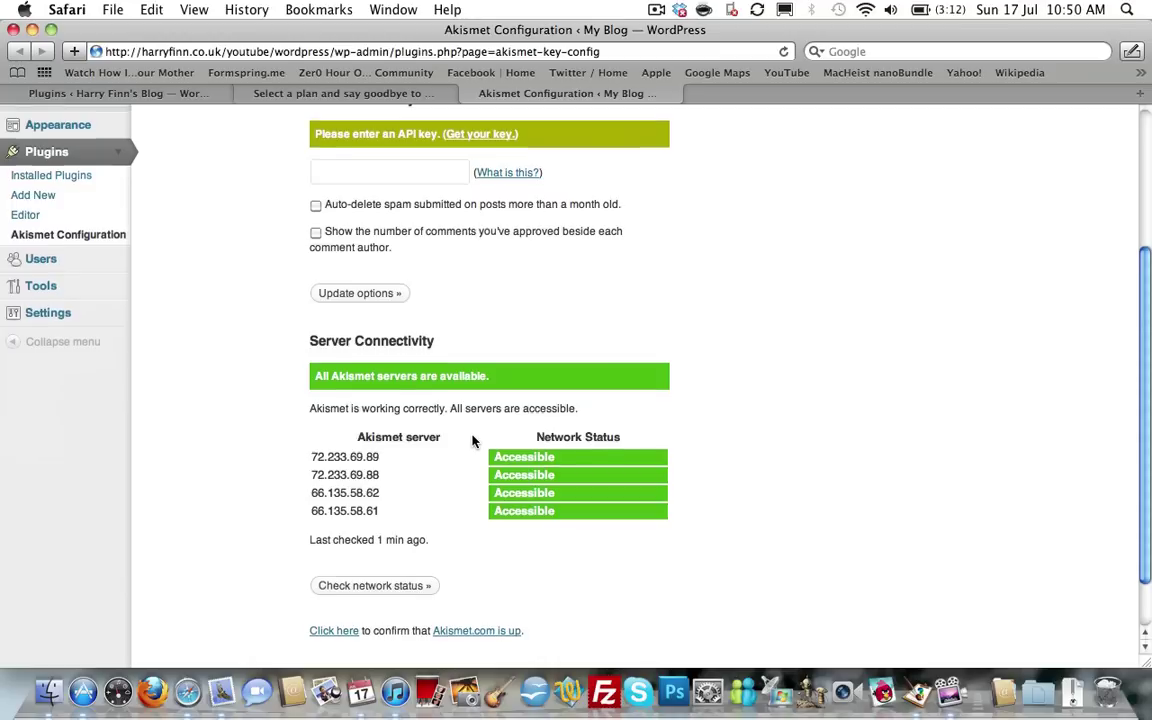
scroll(473, 440, "up", 5)
left_click(468, 94)
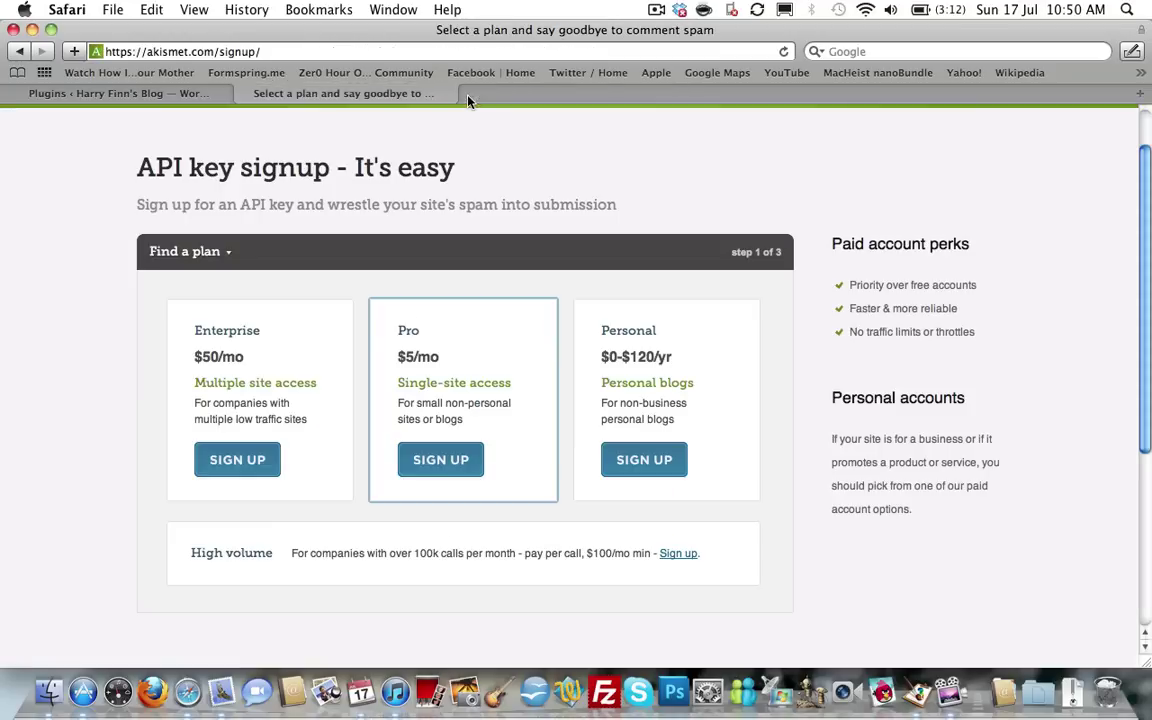
In a new tab, load the My Blog wp-admin dashboard and open its Installed Plugins list.
left_click(244, 94)
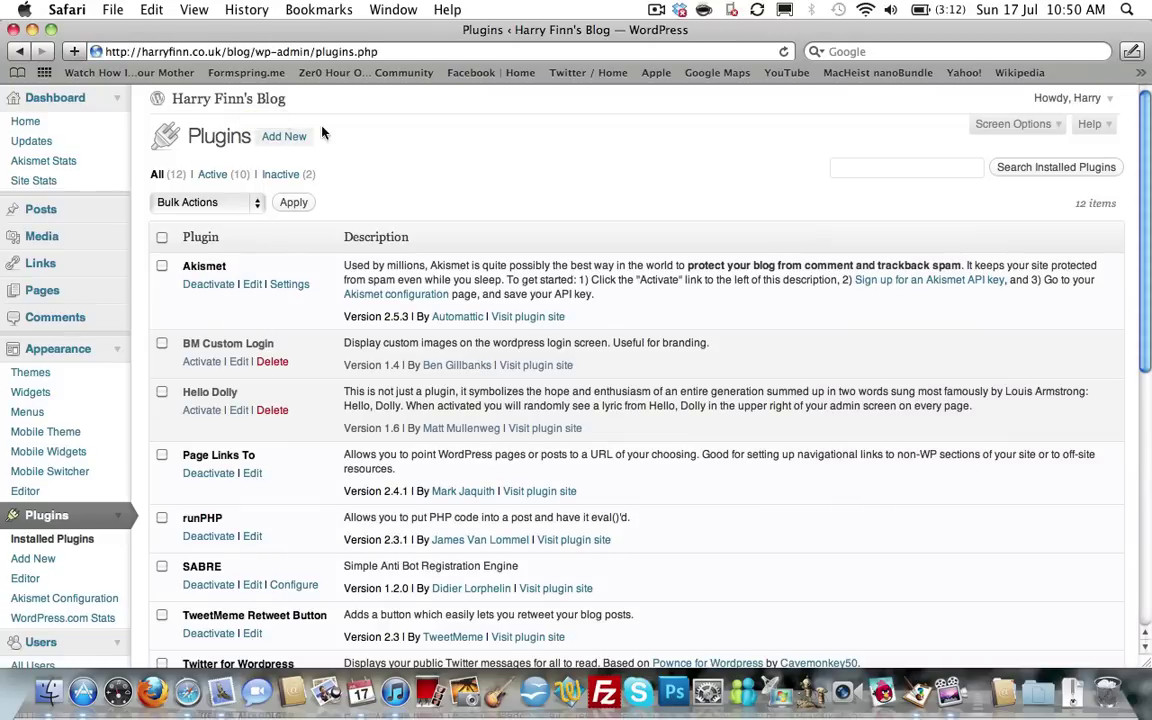
key("super+t")
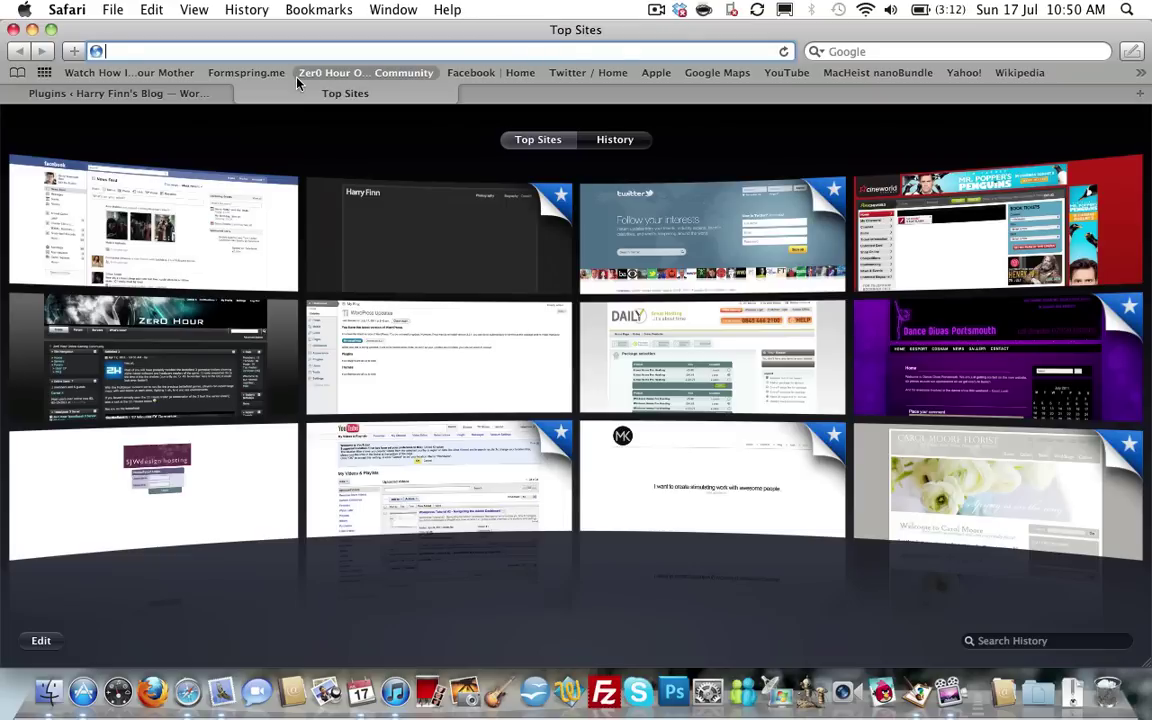
type("harryfinn.co.uk/")
key("Right")
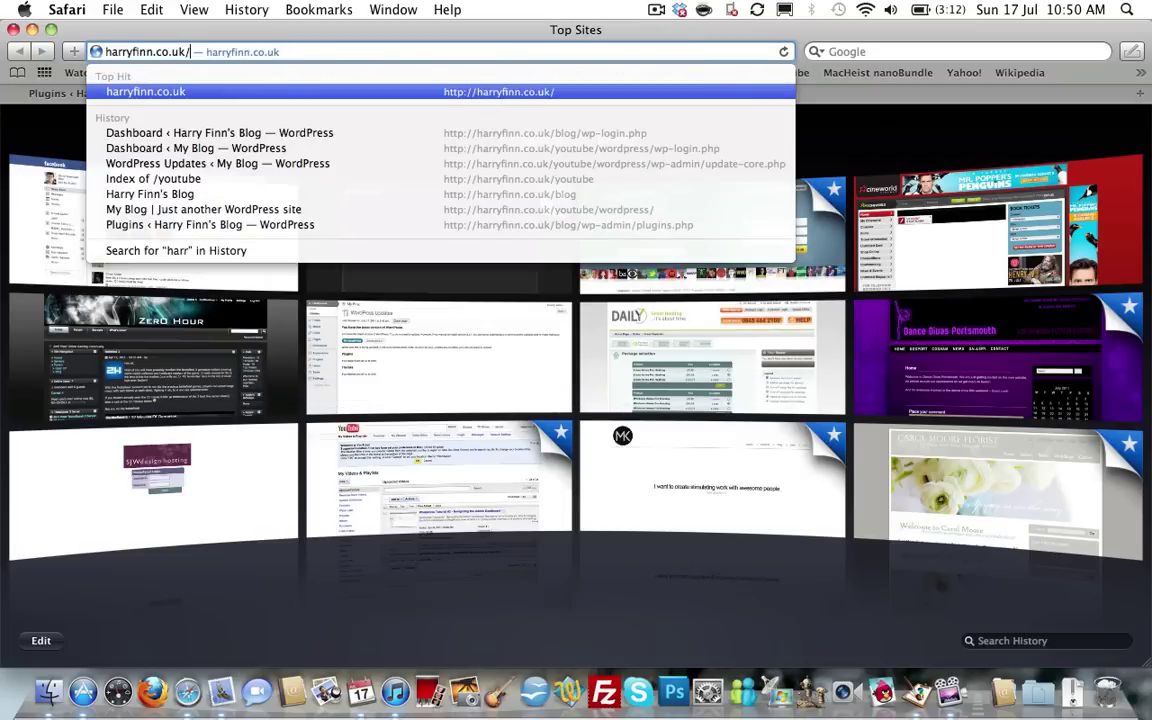
type("you")
key("Right")
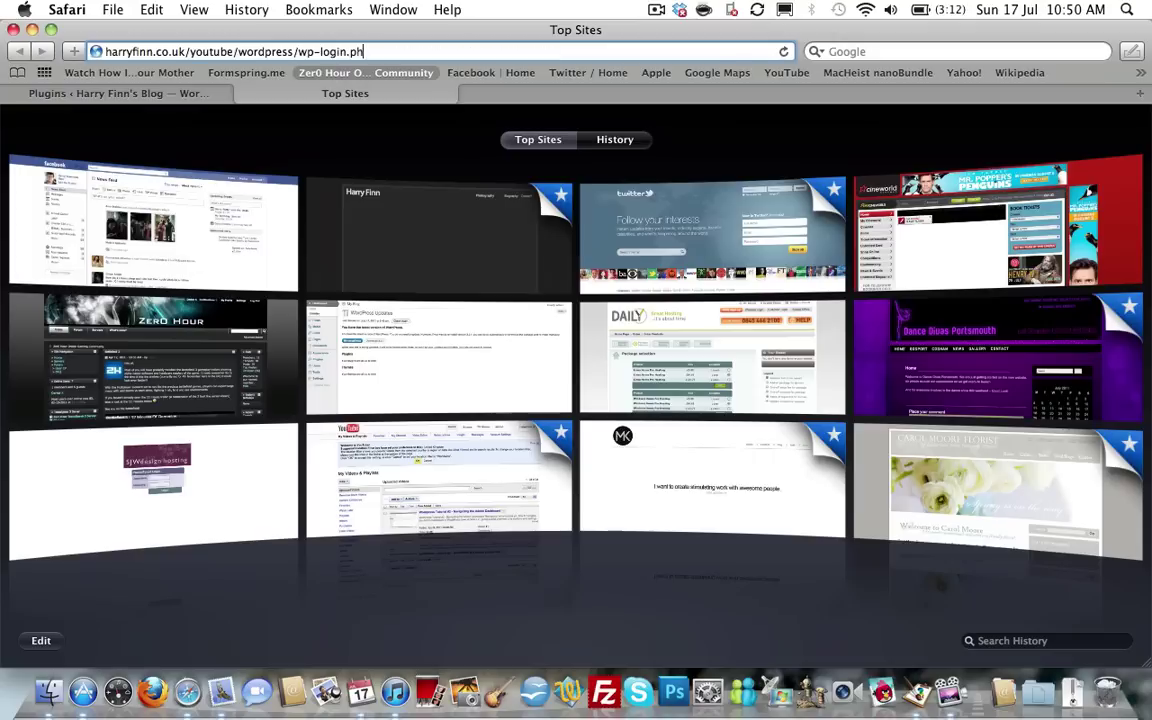
key("BackSpace")
key("BackSpace")
key("BackSpace")
key("BackSpace")
key("BackSpace")
key("BackSpace")
key("BackSpace")
key("BackSpace")
key("BackSpace")
type("admin/update-core")
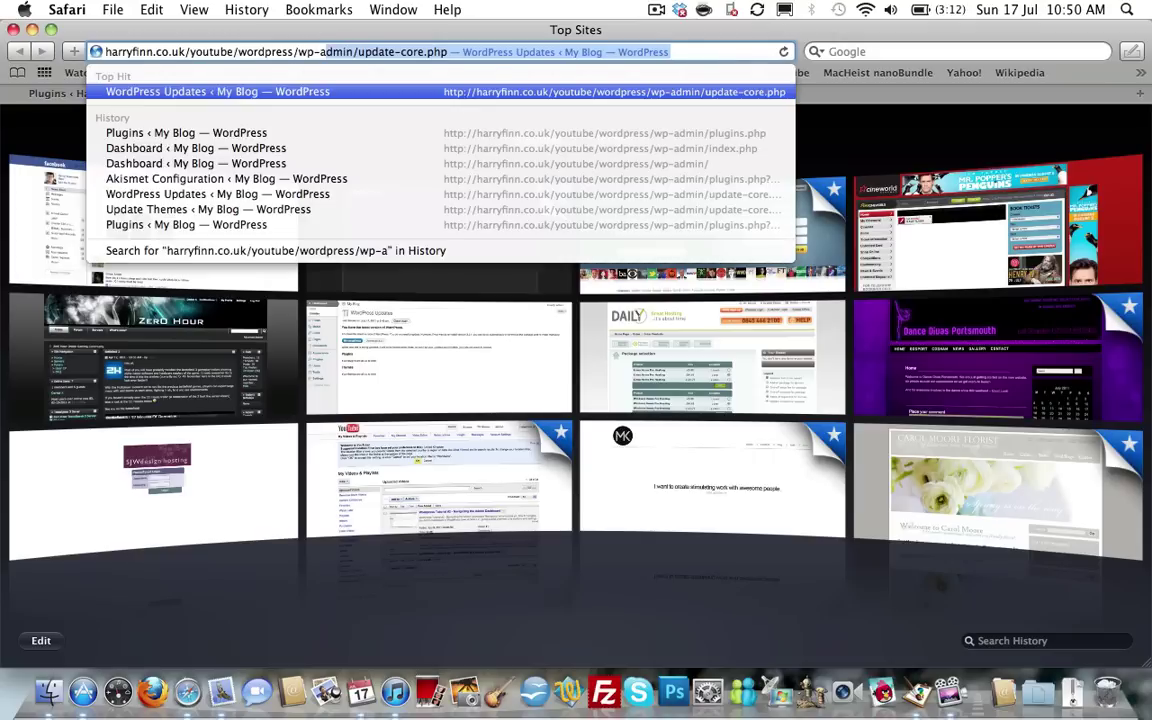
key("Return")
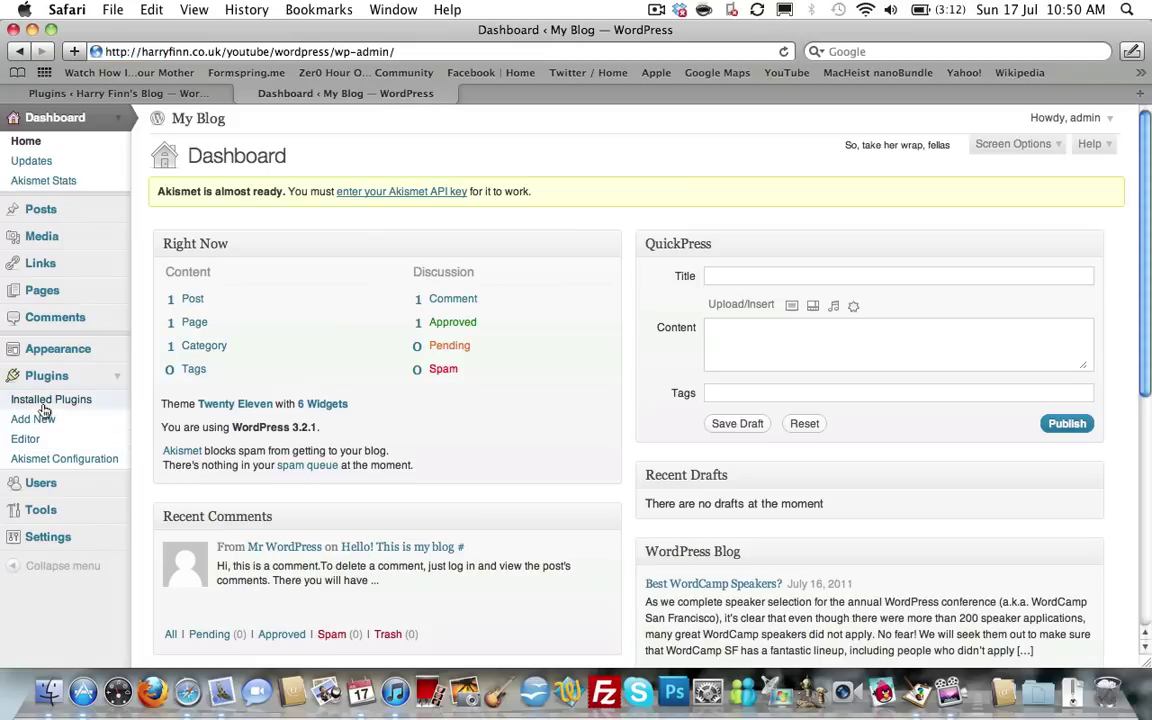
left_click(47, 404)
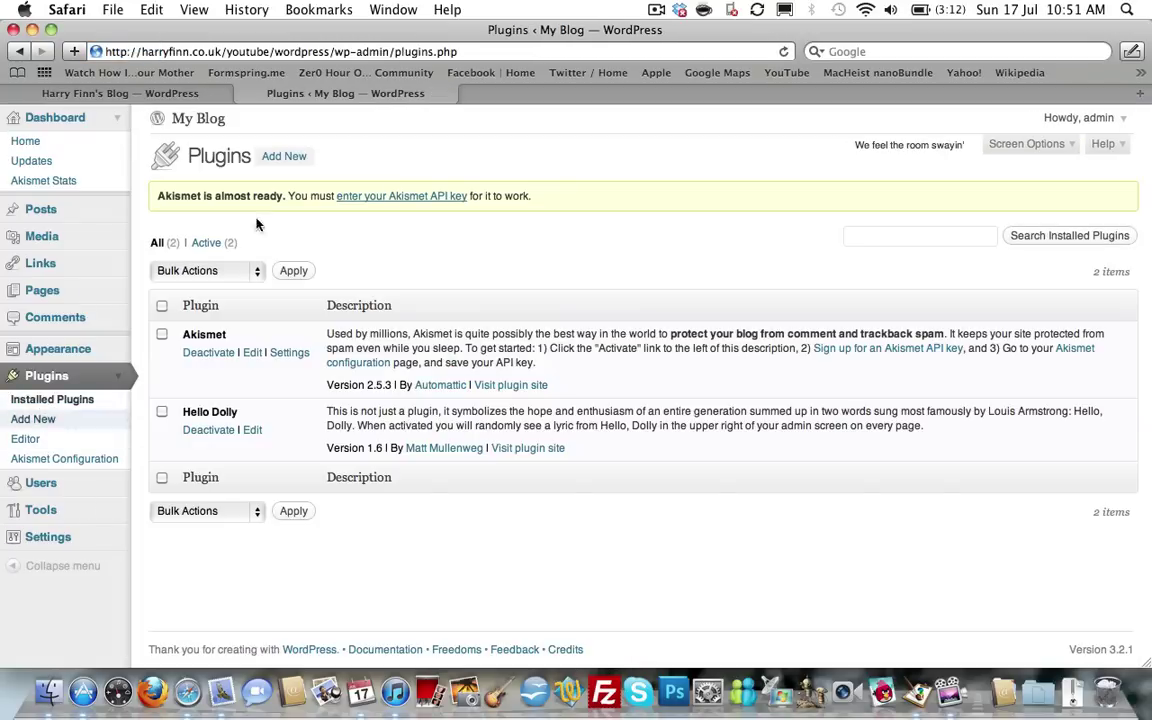
Browse the other blog's twelve installed plugins, then return to the My Blog plugin list.
left_click(166, 91)
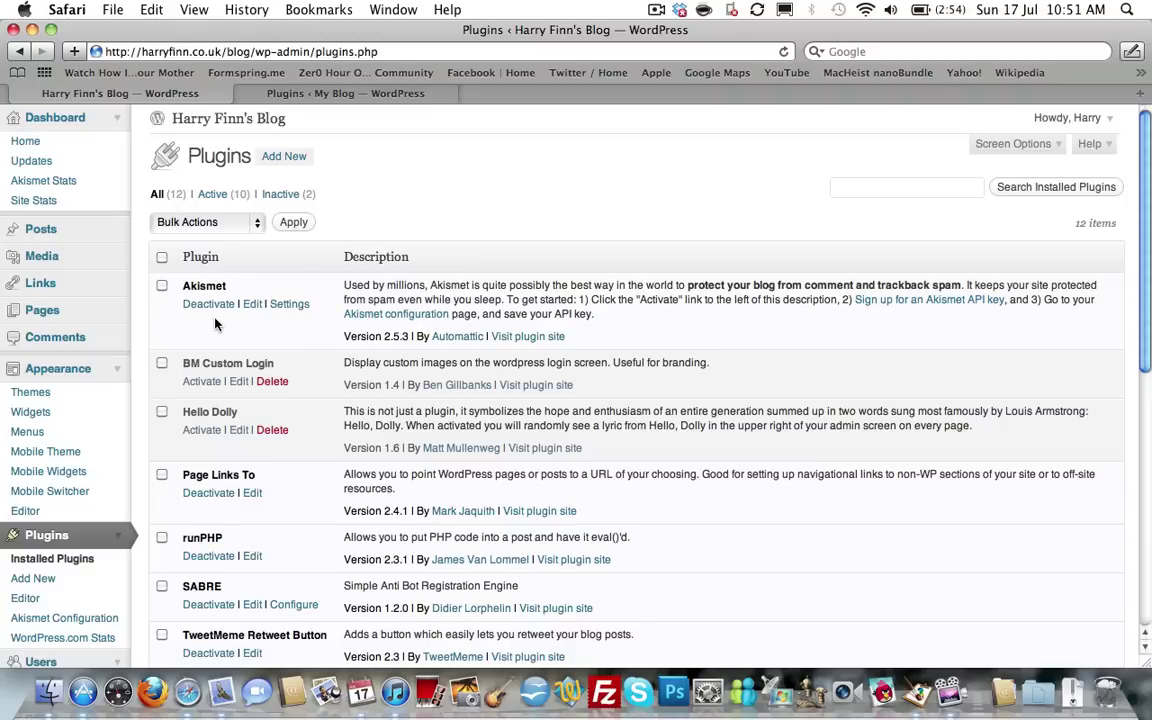
scroll(249, 330, "down", 5)
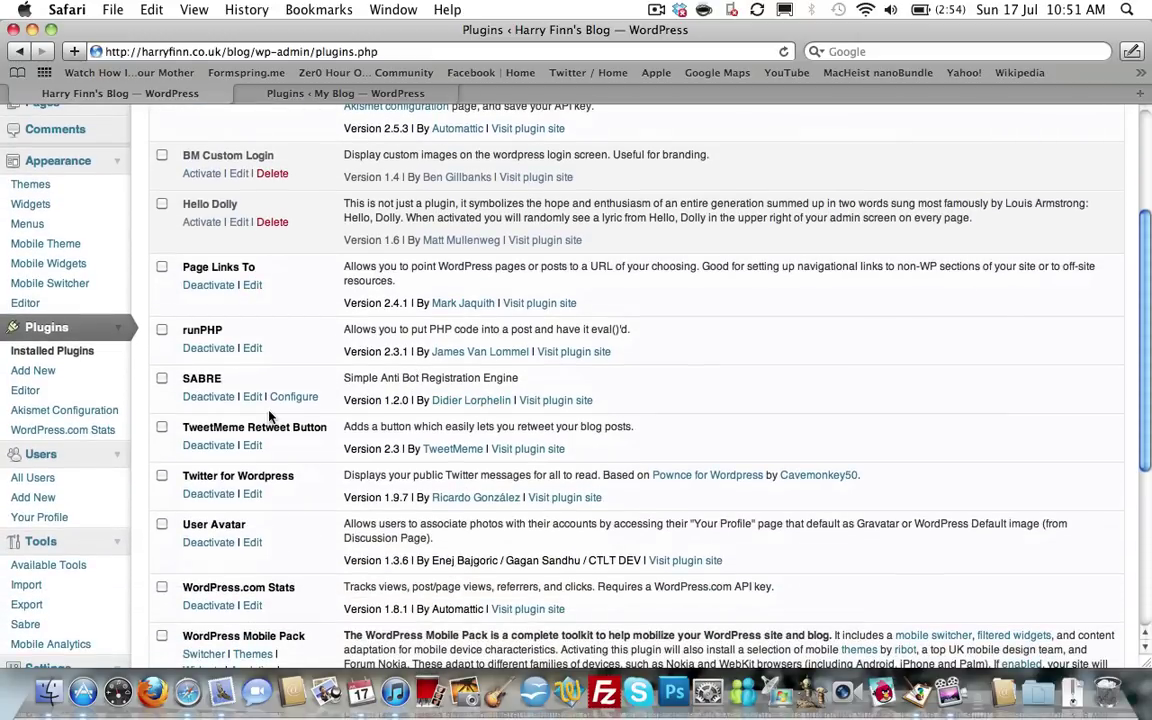
scroll(268, 416, "down", 4)
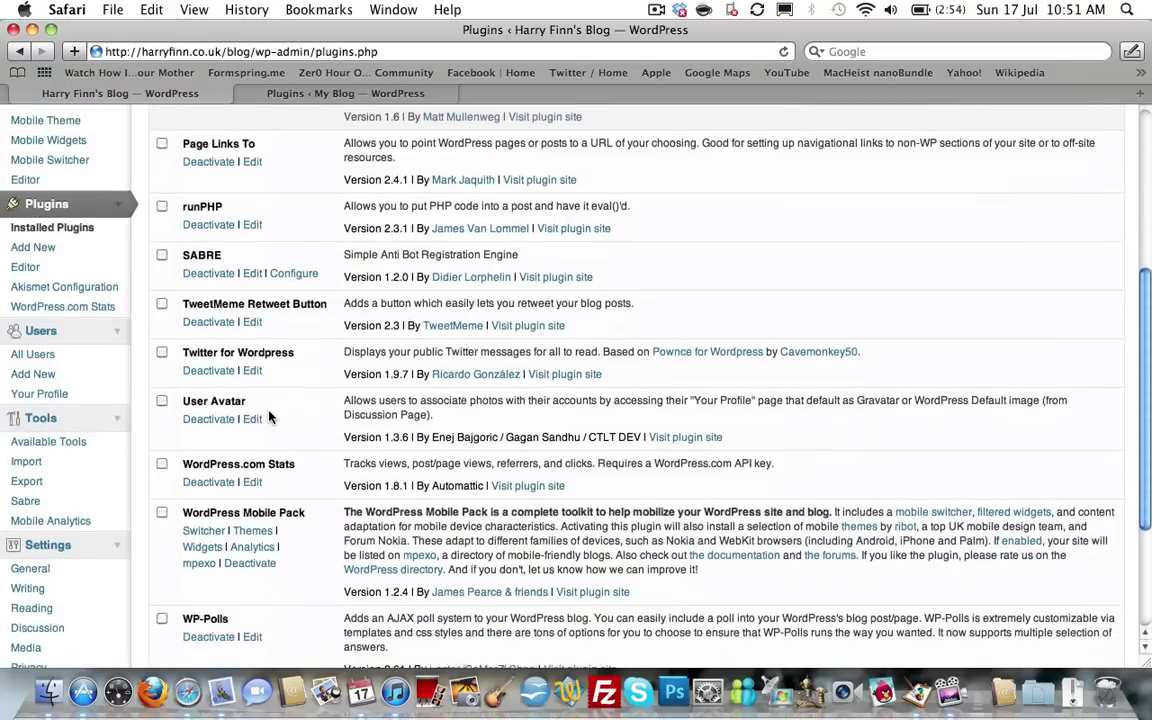
scroll(268, 416, "down", 3)
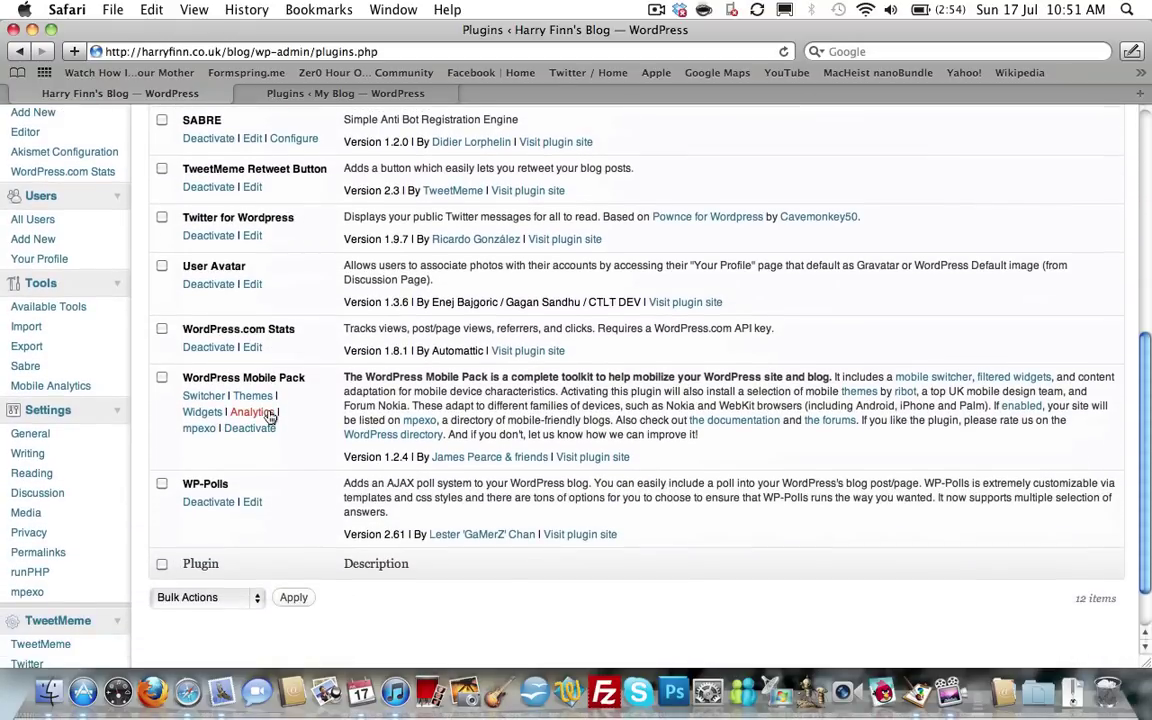
scroll(270, 416, "up", 3)
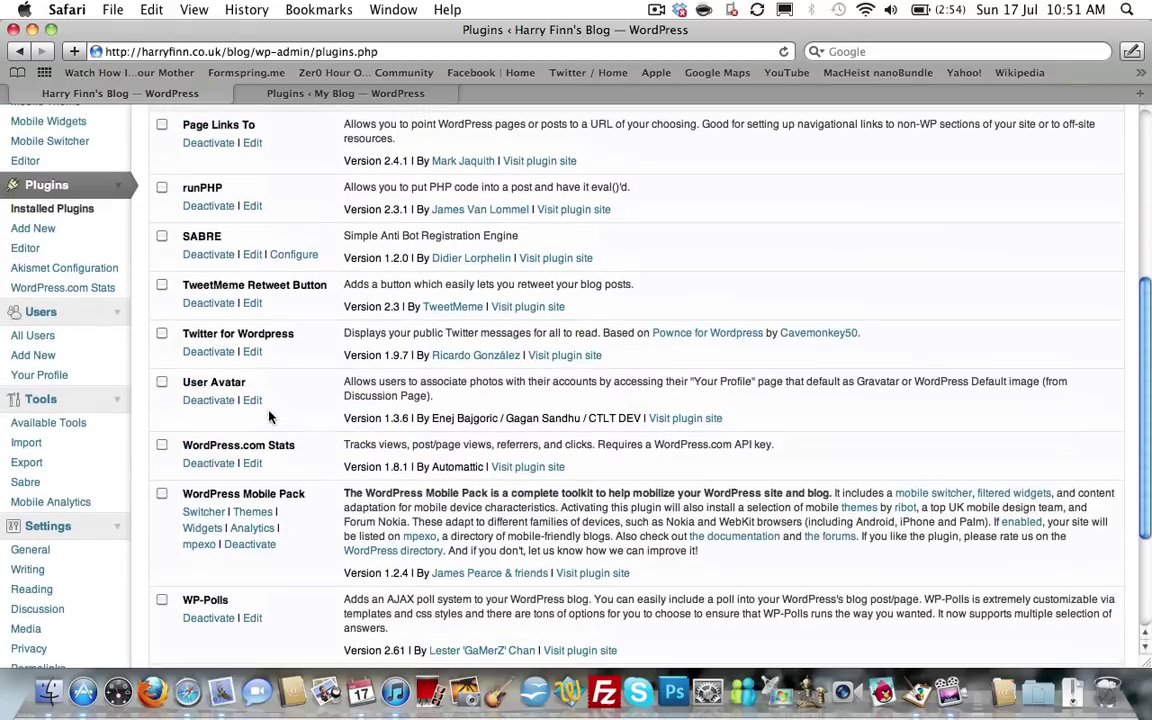
left_click(295, 95)
Deactivate Akismet on My Blog, confirm deleting its files, and open Add New plugins.
left_click(210, 356)
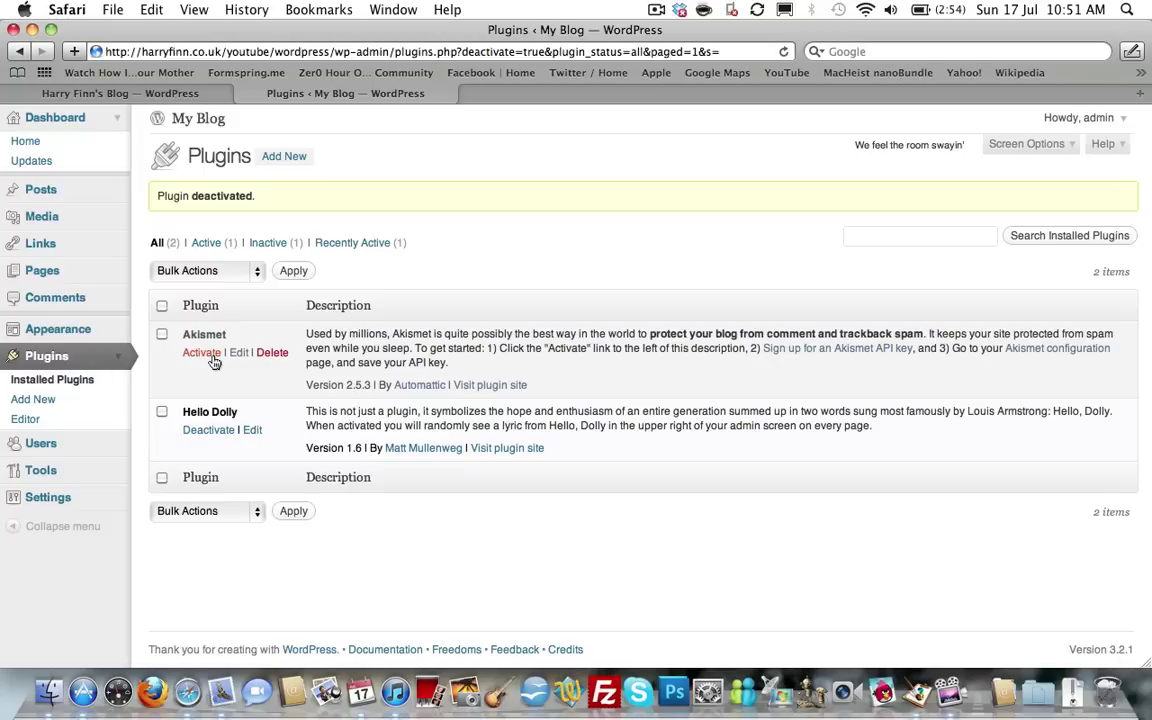
left_click(271, 354)
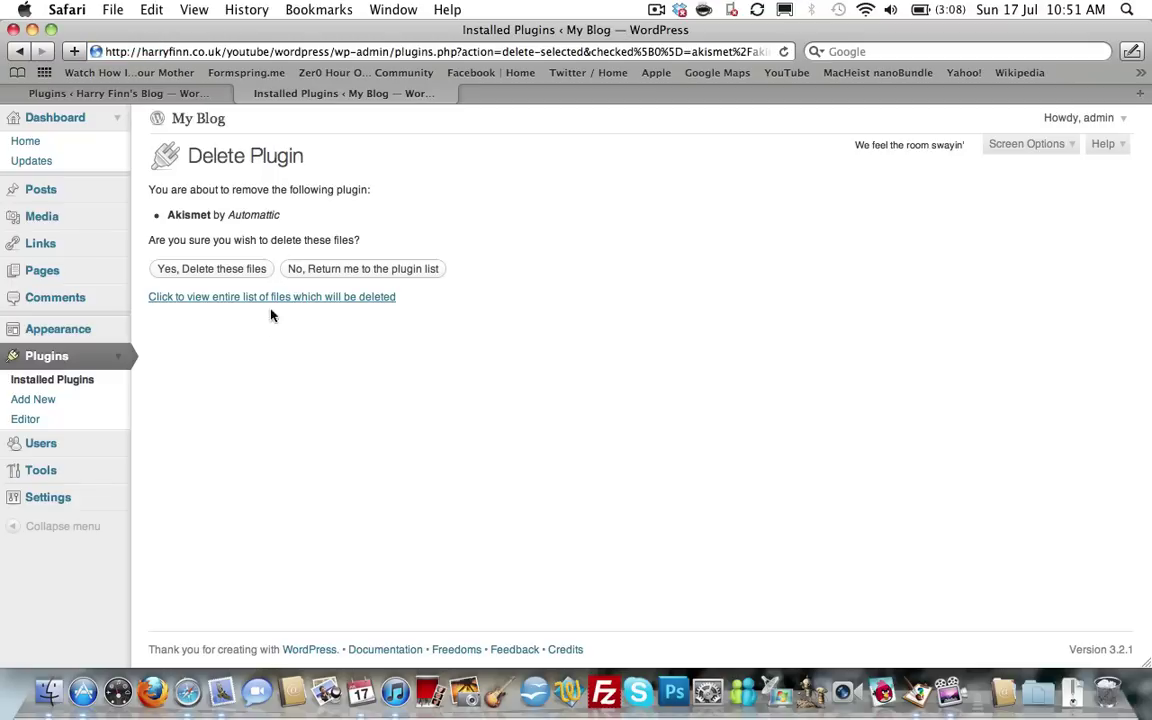
left_click(226, 274)
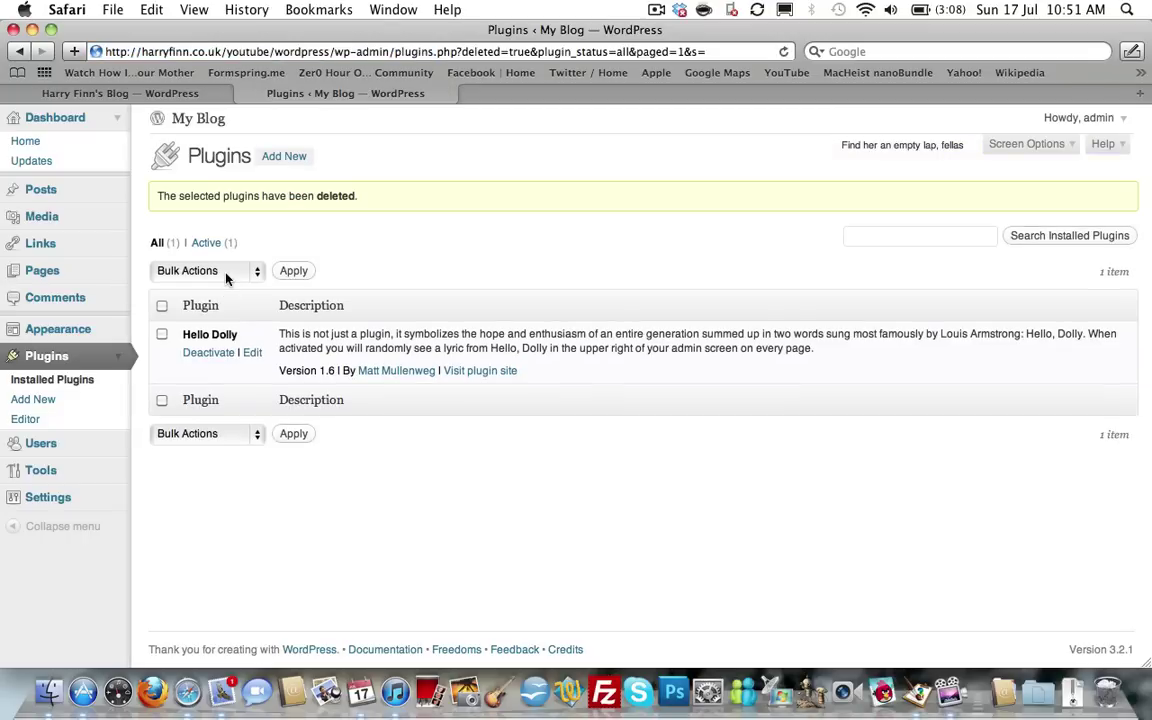
left_click(283, 157)
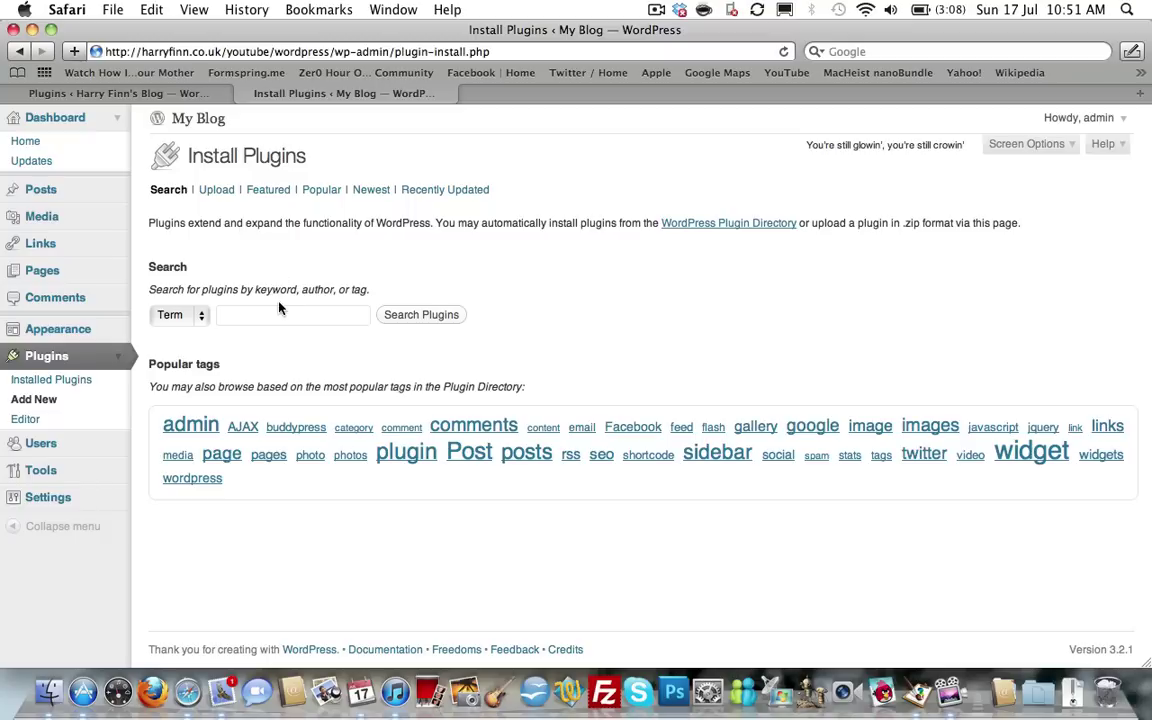
Search the plugin directory by Term for 'SABRE', listing Sabre 1.2.0 and Spam Free WordPress.
left_click(290, 314)
type("SA")
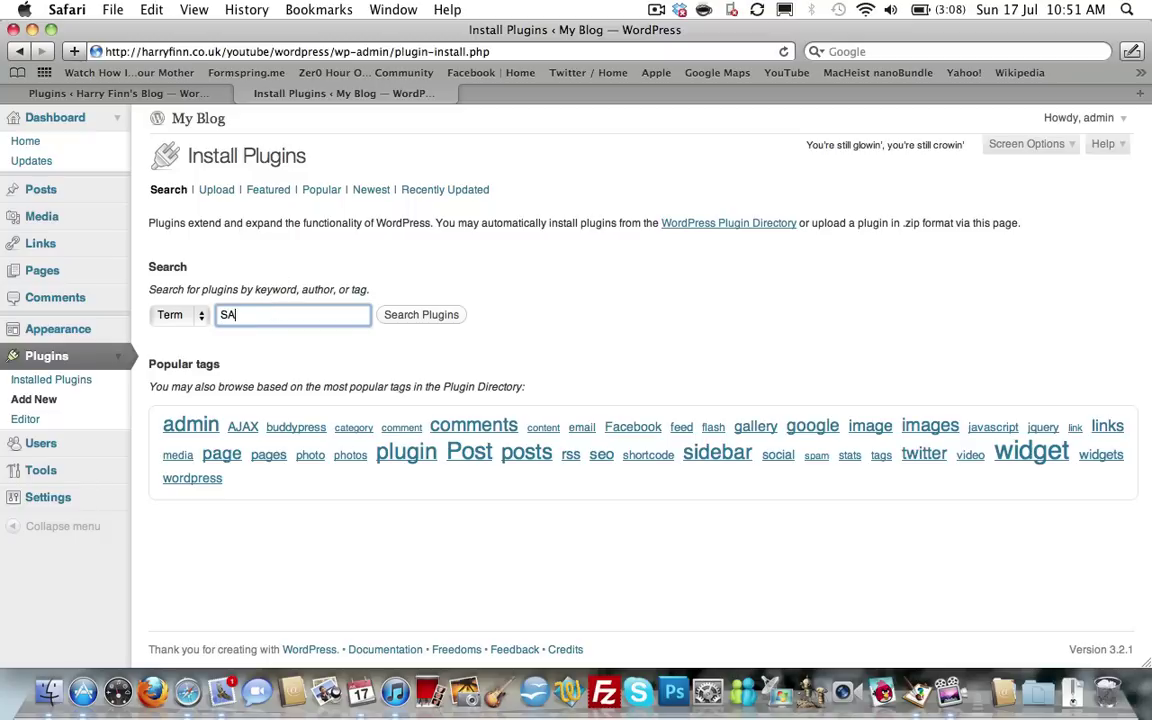
type("BRE")
key("Return")
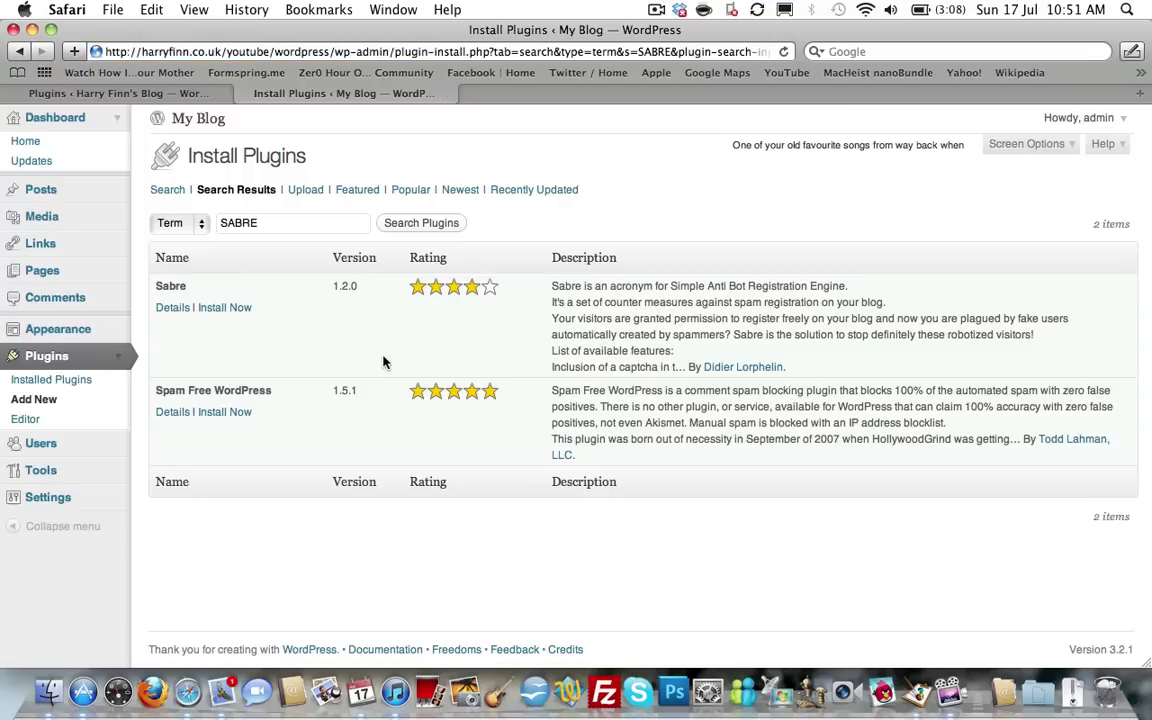
left_click(183, 233)
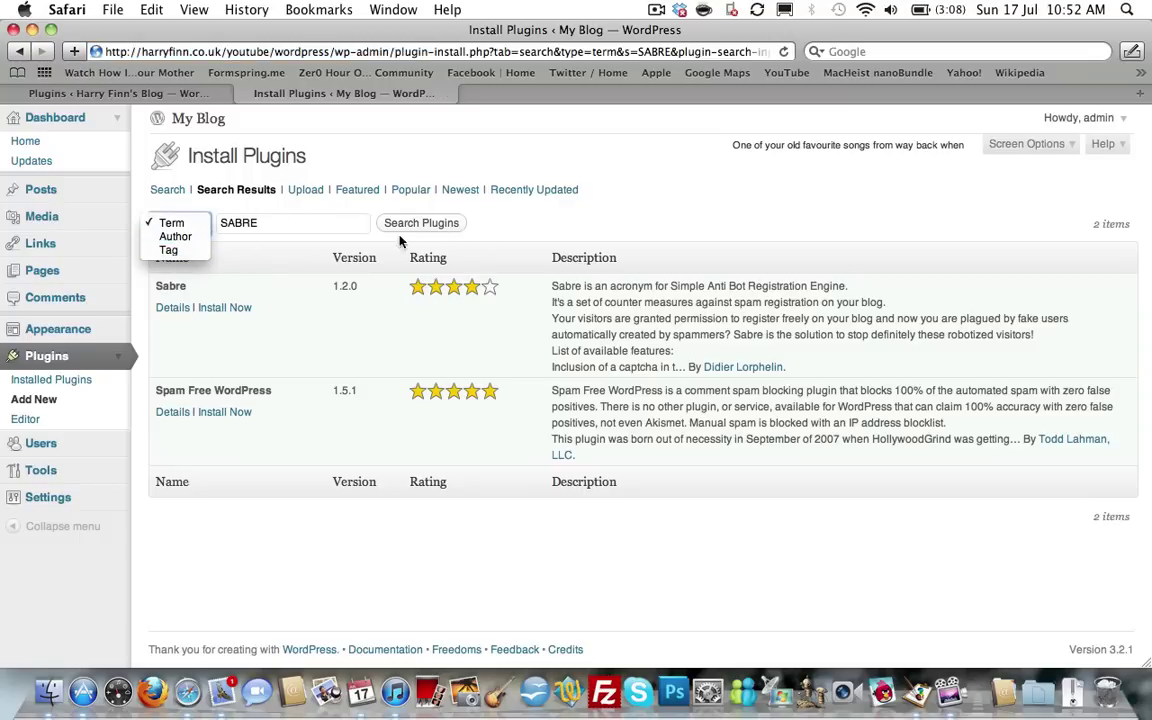
left_click(460, 194)
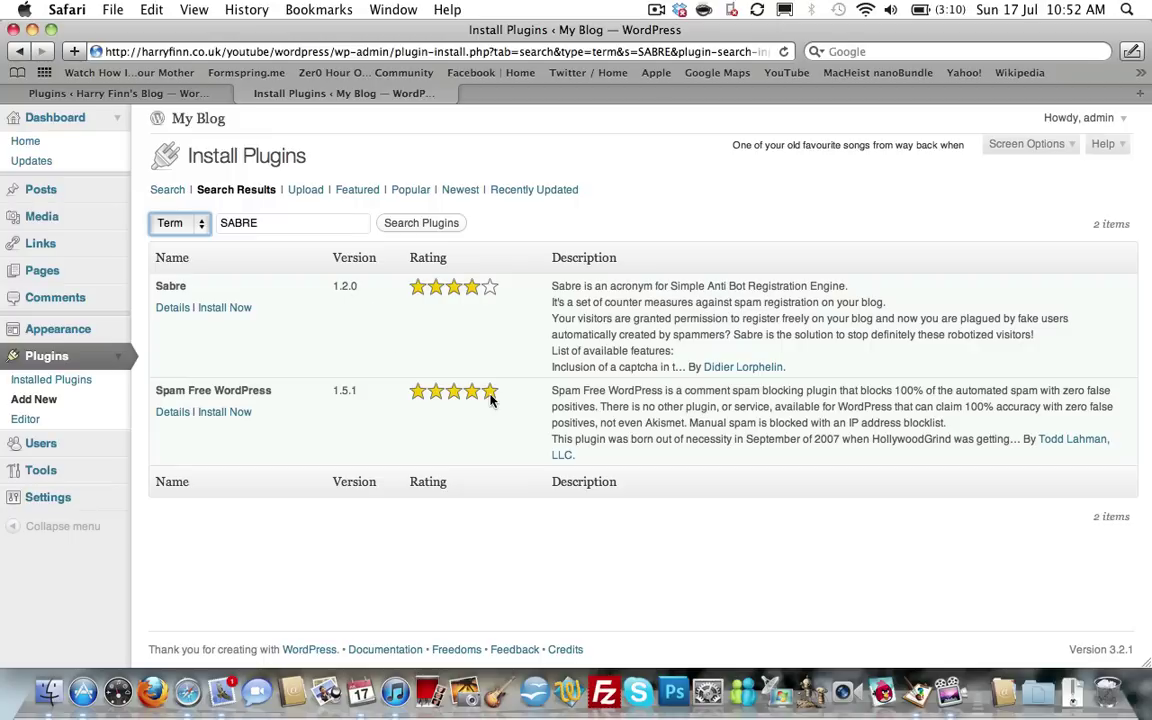
right_click(180, 314)
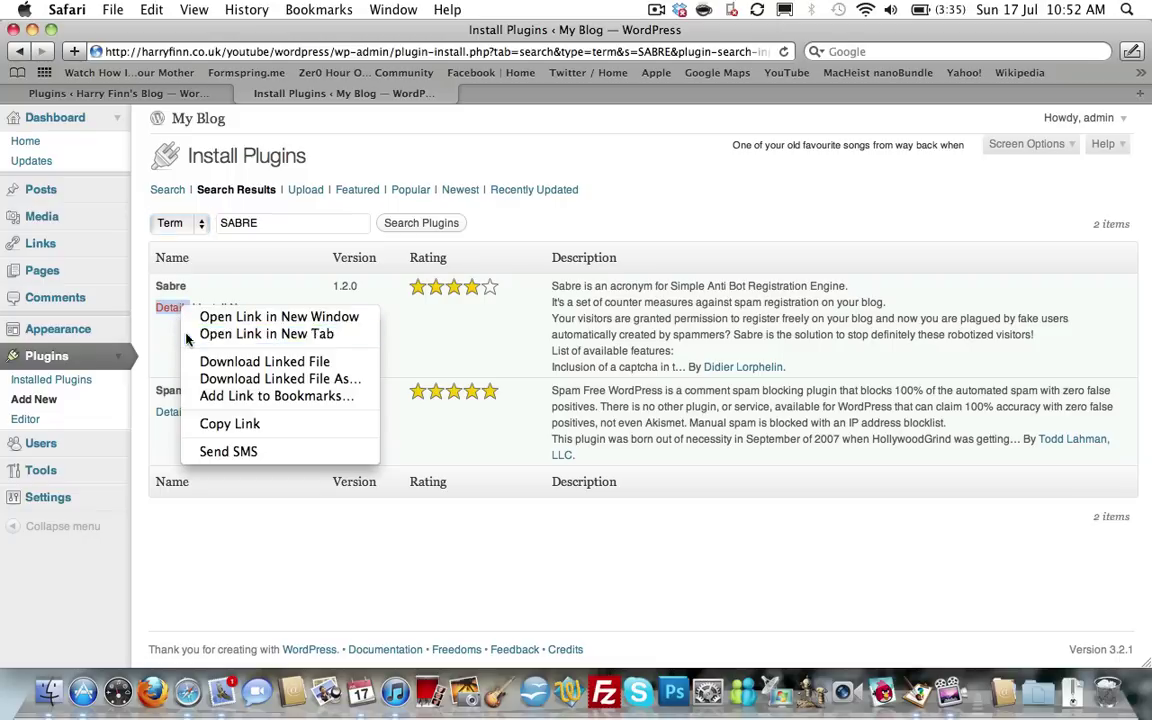
left_click(240, 334)
left_click(485, 95)
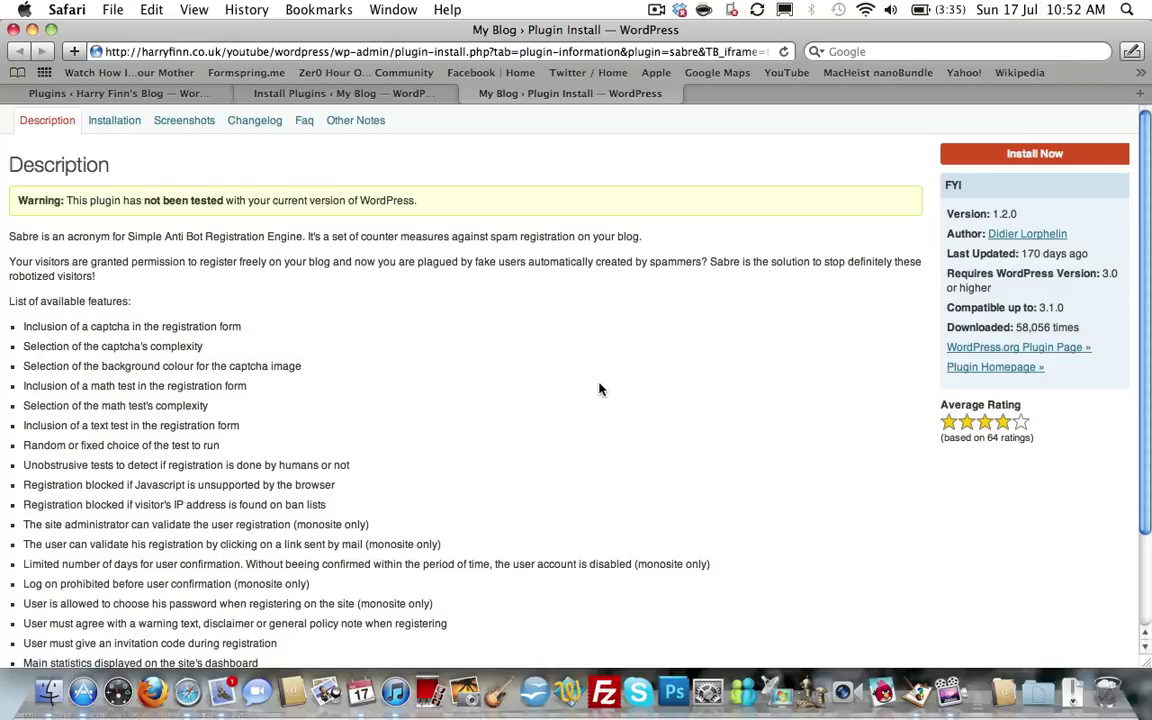
scroll(188, 352, "down", 3)
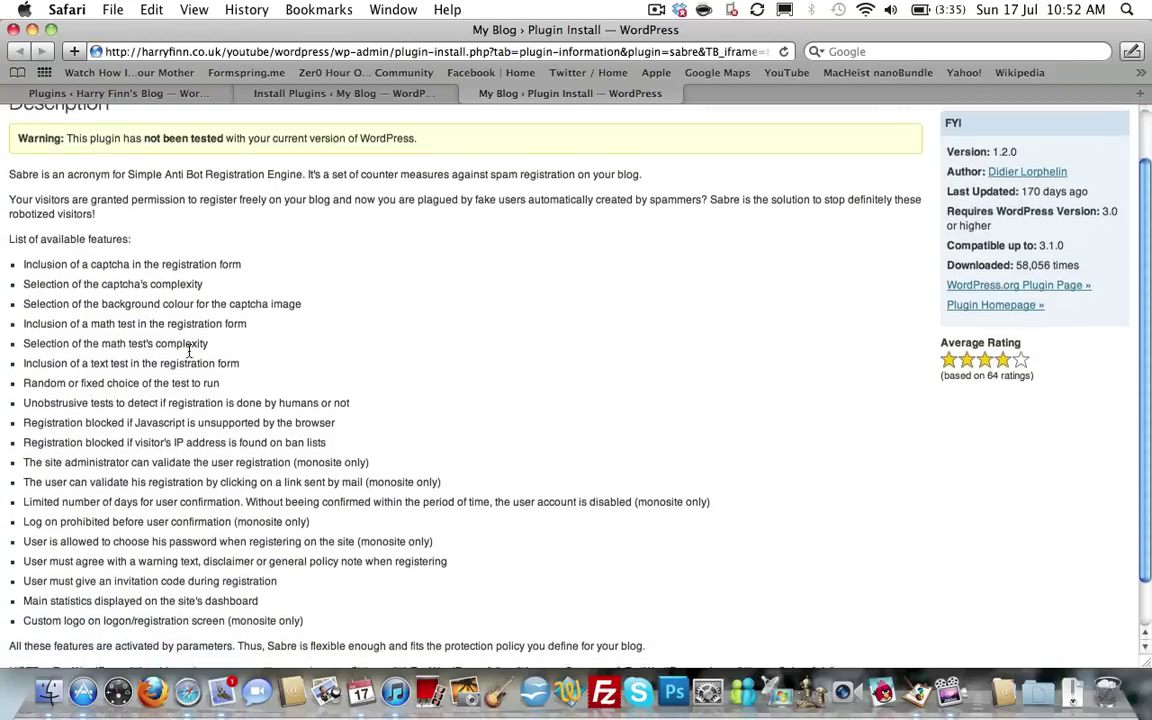
scroll(303, 347, "down", 1)
scroll(303, 488, "up", 5)
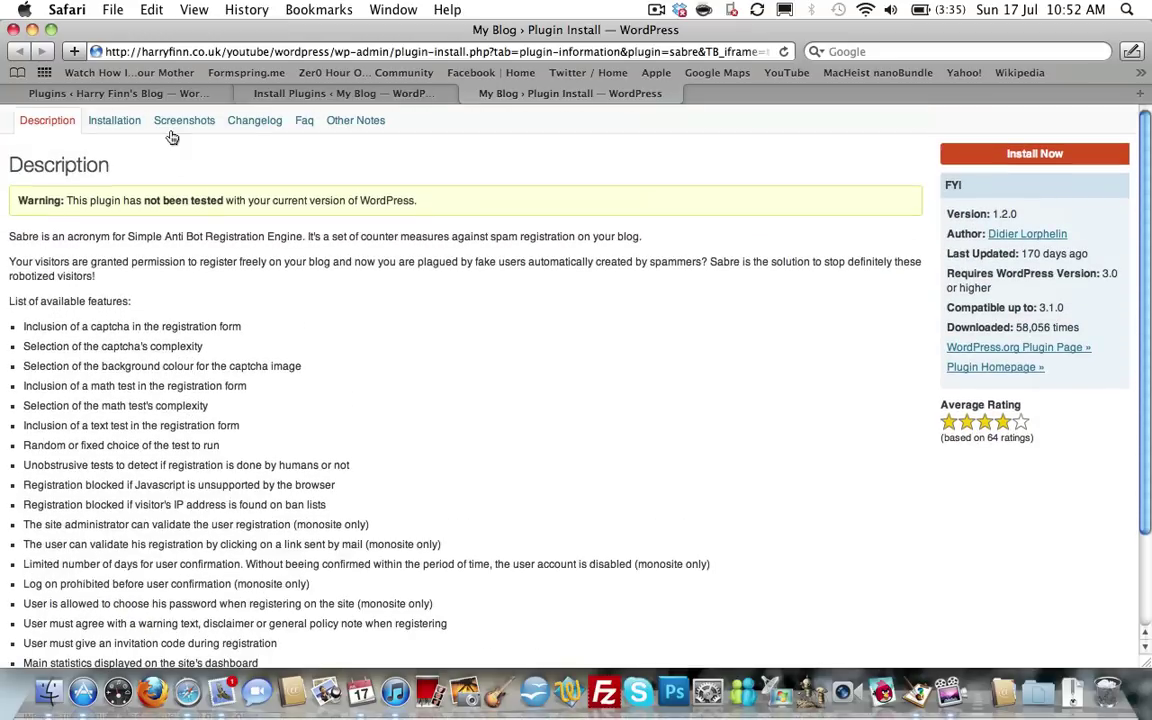
left_click(134, 130)
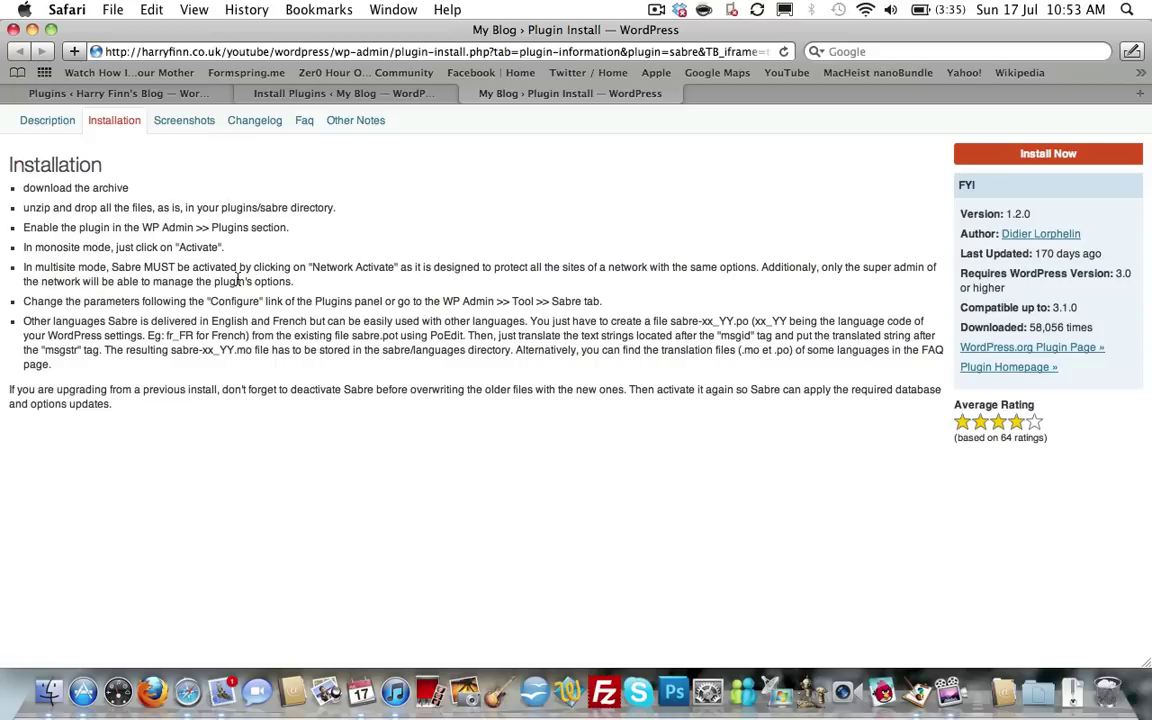
left_click(186, 121)
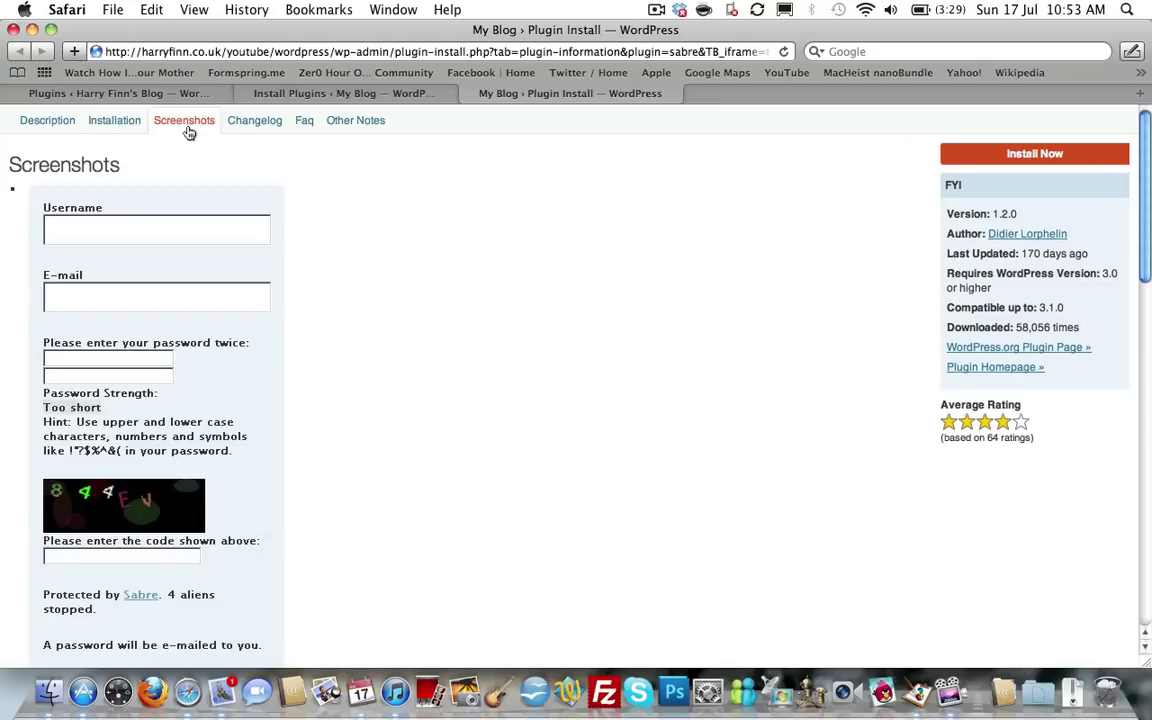
scroll(165, 301, "down", 5)
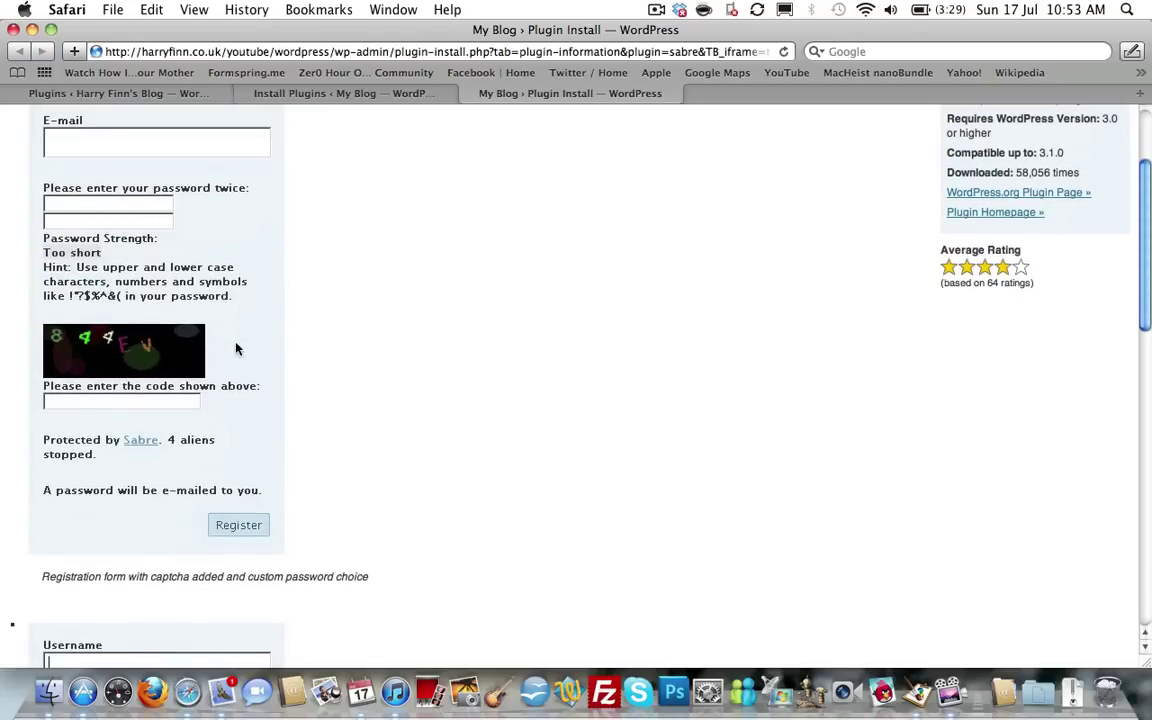
scroll(388, 364, "down", 10)
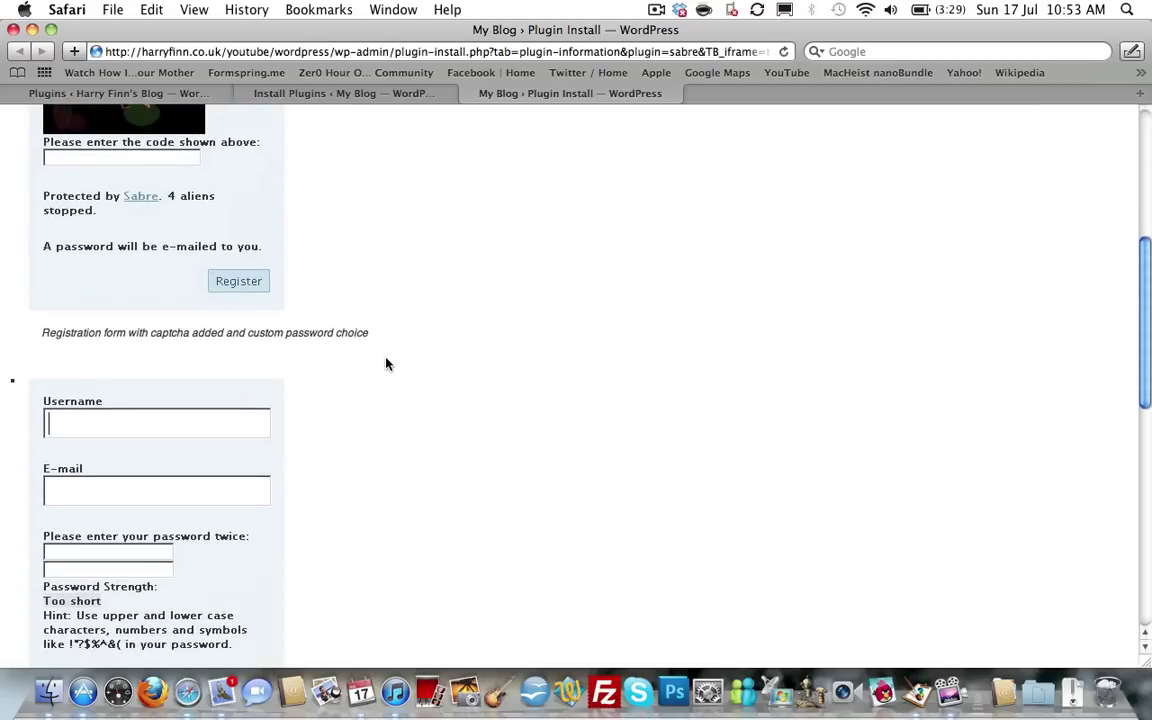
scroll(388, 364, "up", 12)
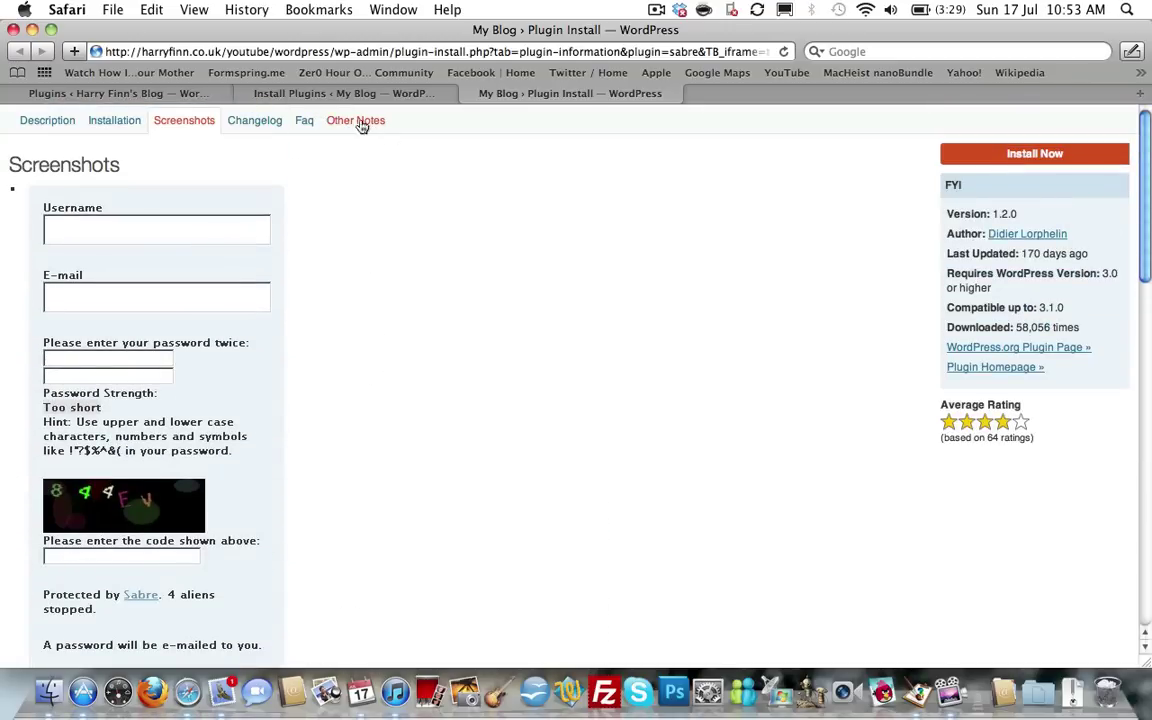
Close the Sabre details and install Sabre 1.2.0, confirming the installation prompt.
left_click(469, 96)
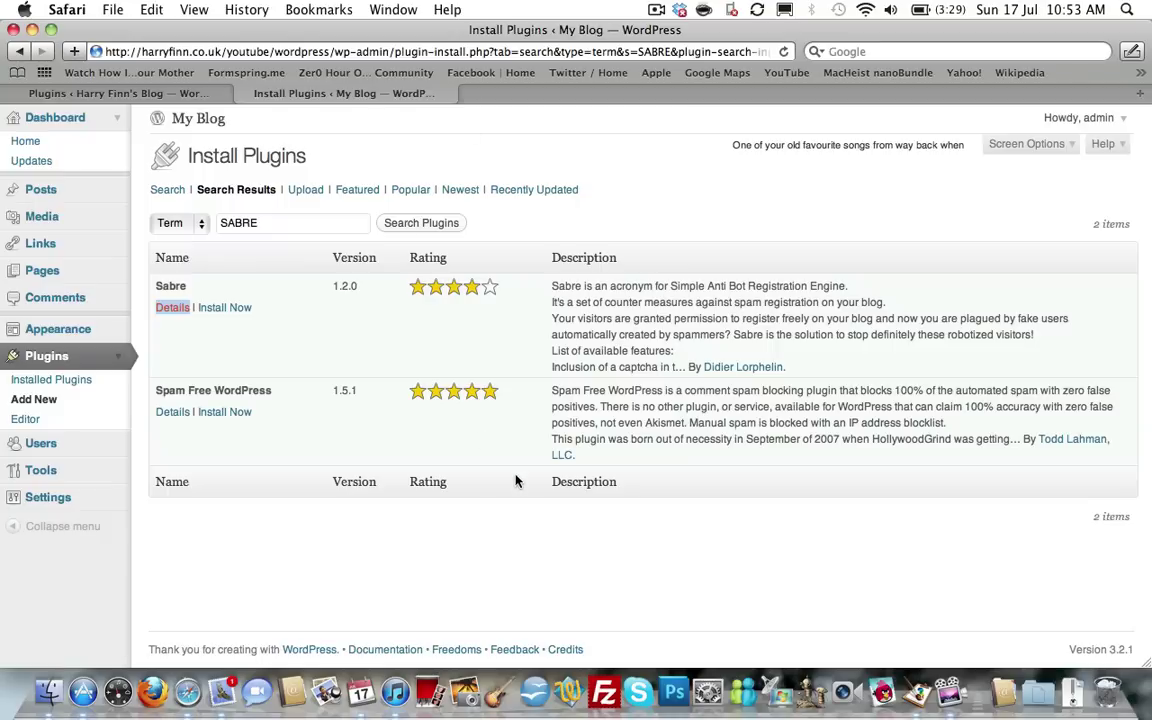
left_click(211, 309)
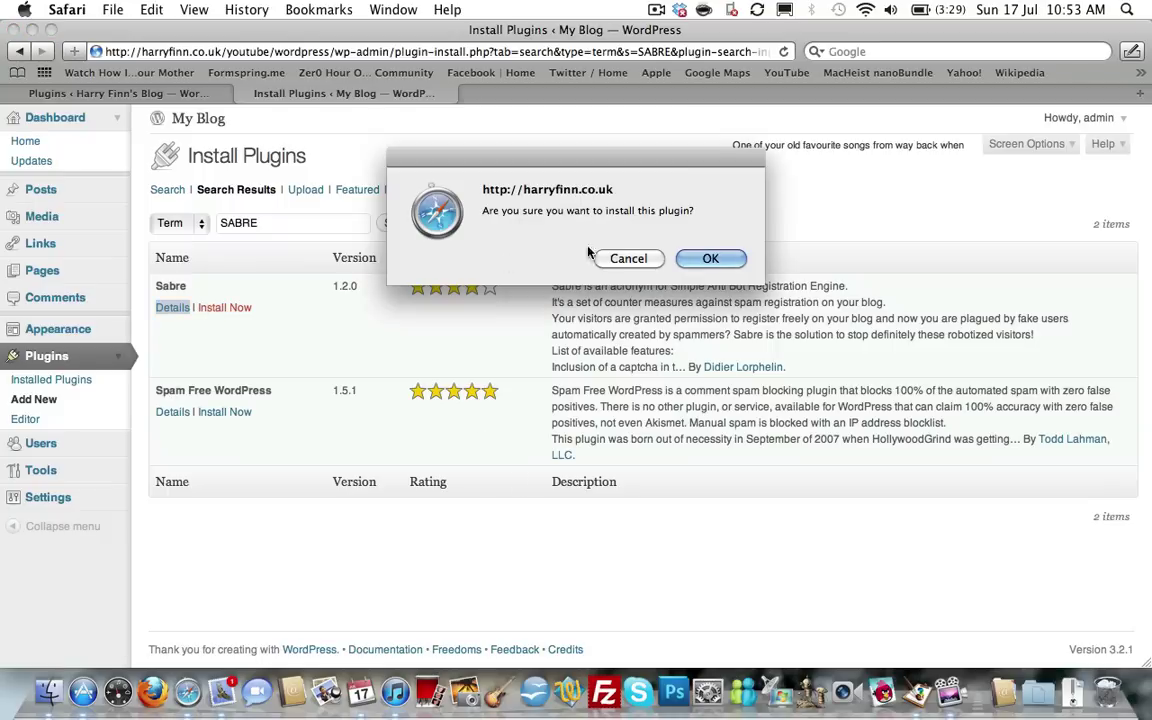
left_click(711, 259)
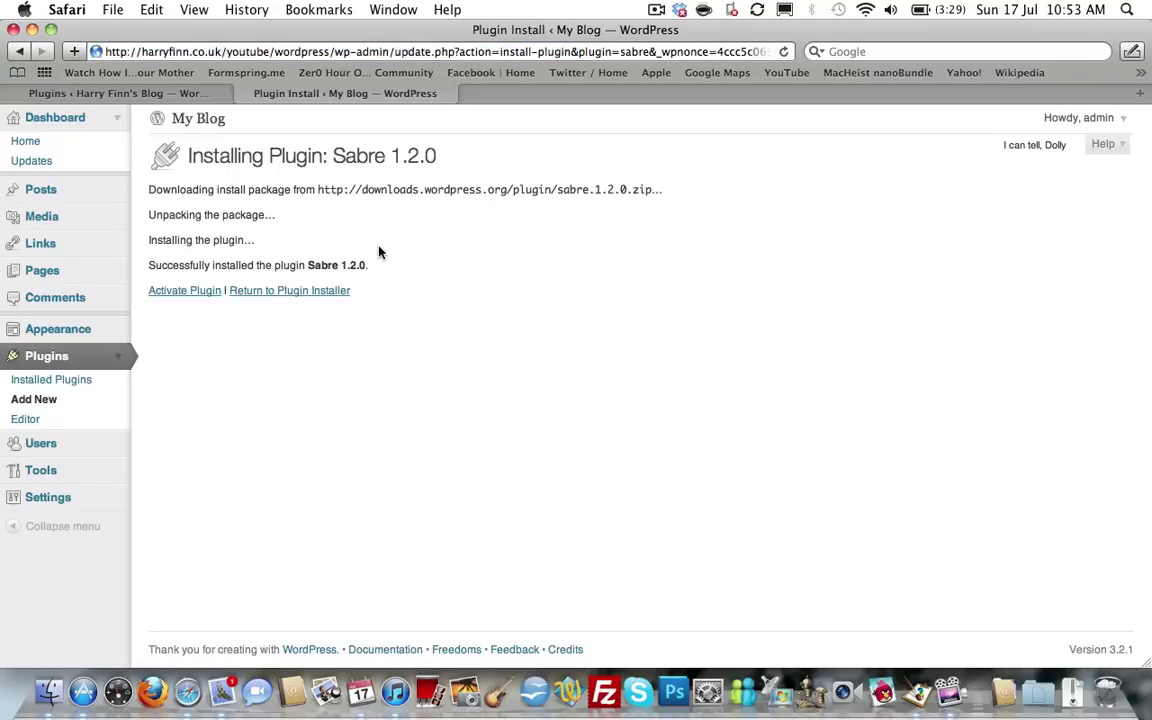
Activate the newly installed SABRE plugin on the Plugins page.
left_click(172, 294)
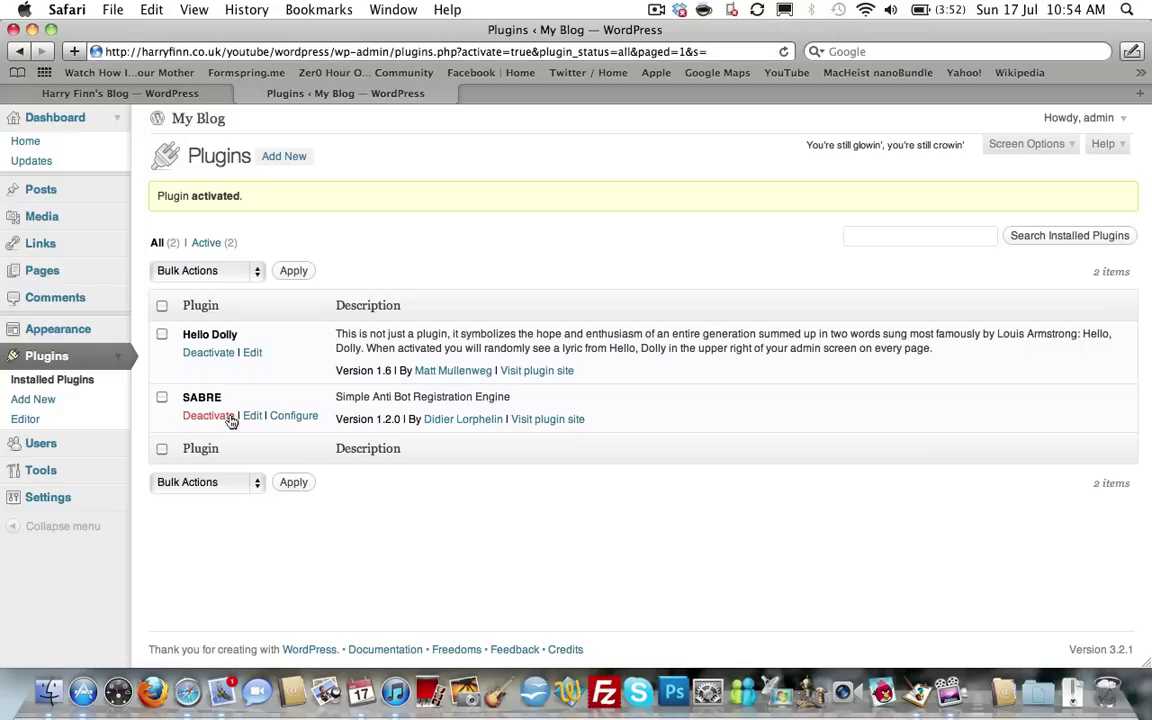
left_click(289, 418)
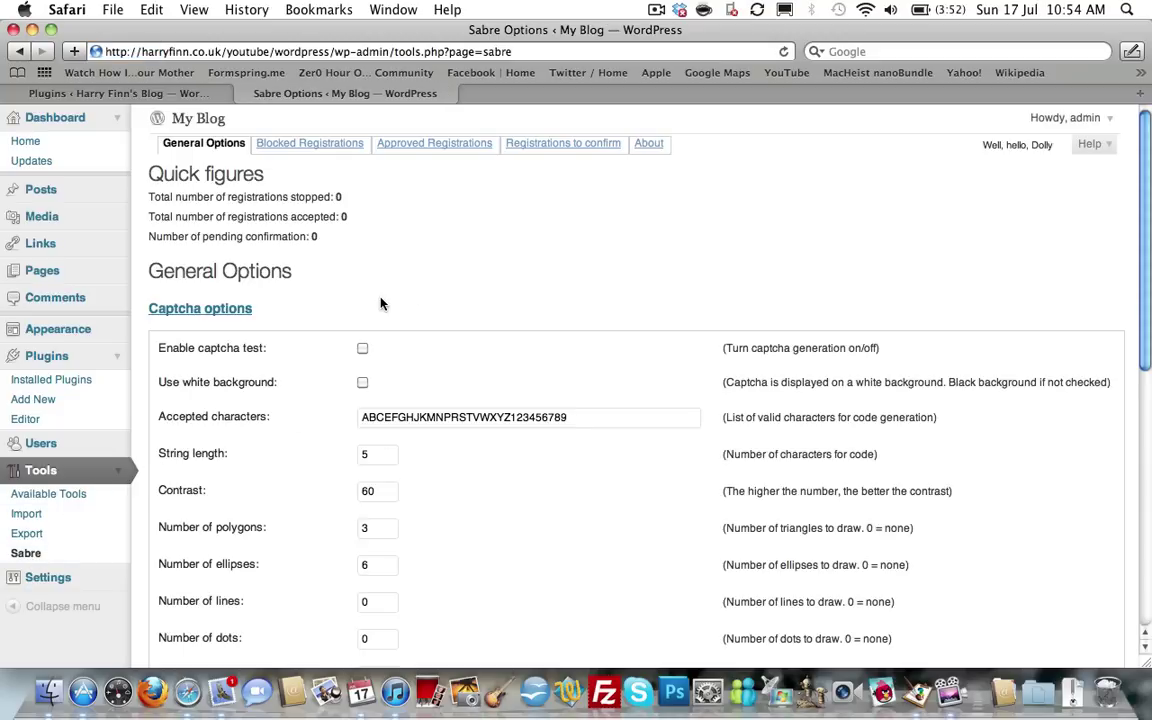
scroll(380, 303, "down", 1)
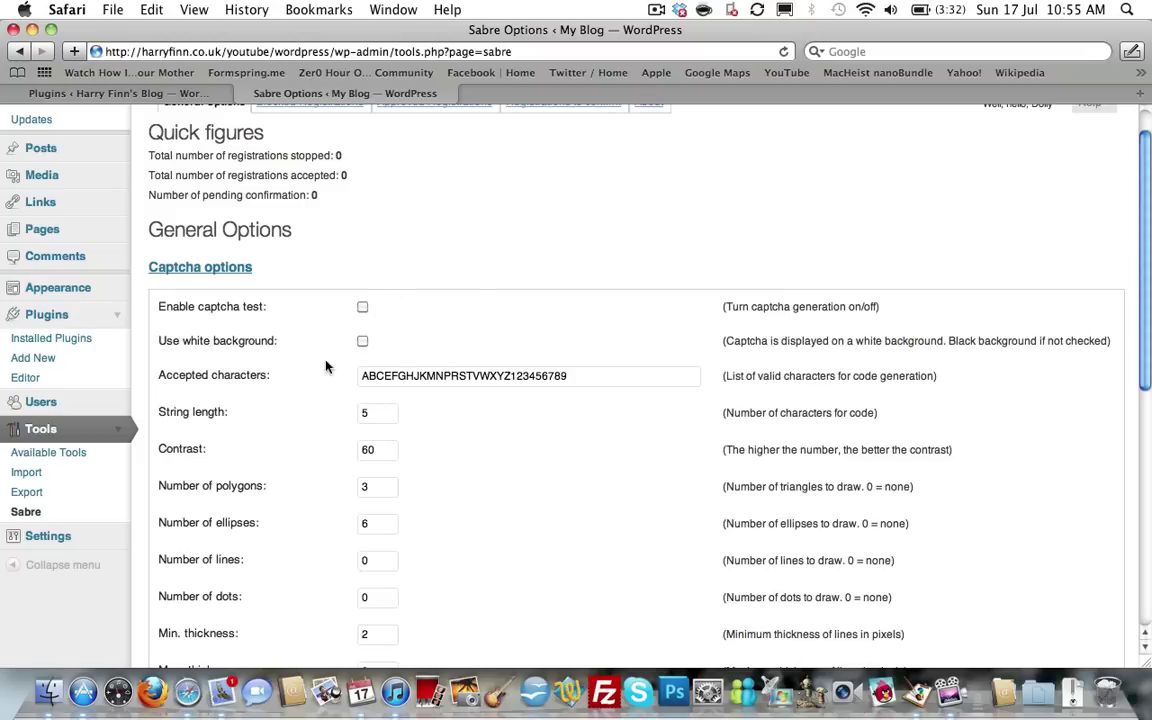
scroll(309, 368, "down", 2)
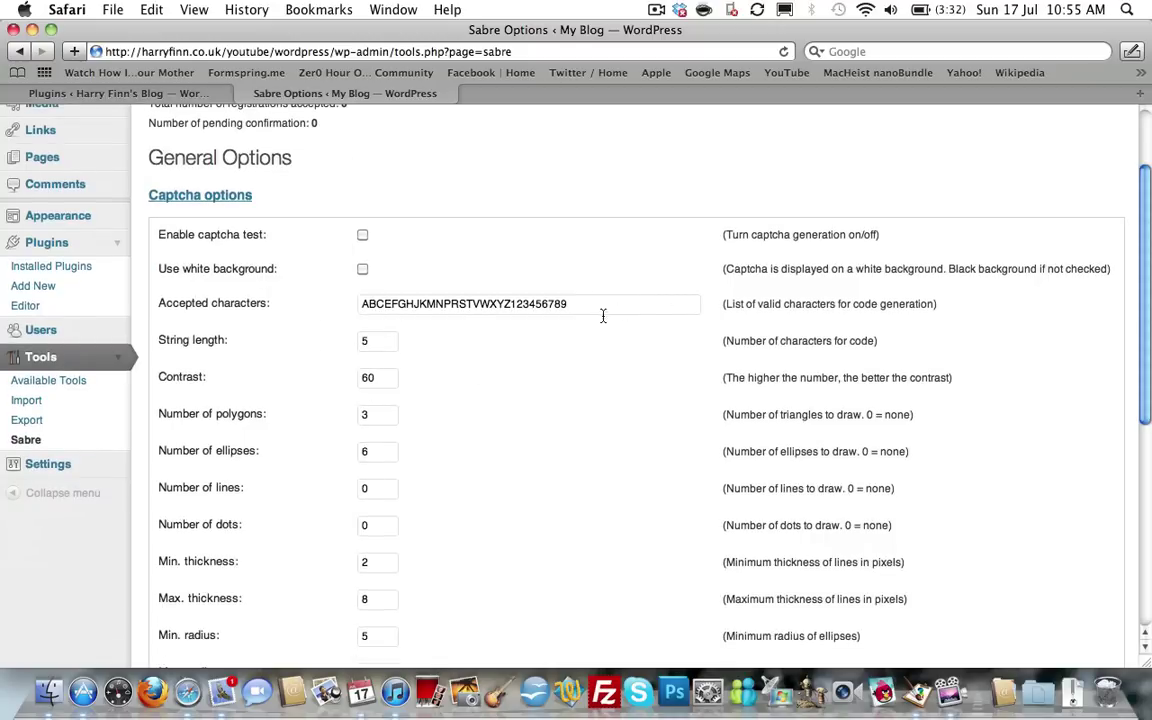
scroll(296, 320, "down", 1)
scroll(296, 320, "down", 2)
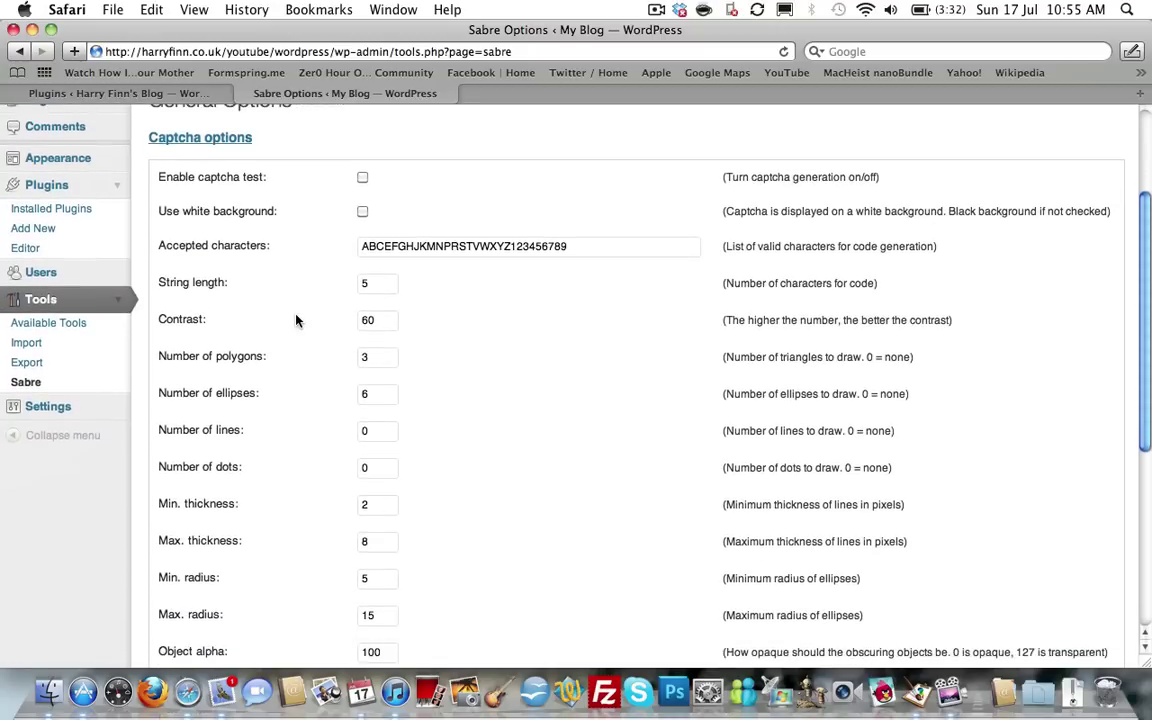
scroll(338, 320, "down", 5)
scroll(338, 320, "down", 3)
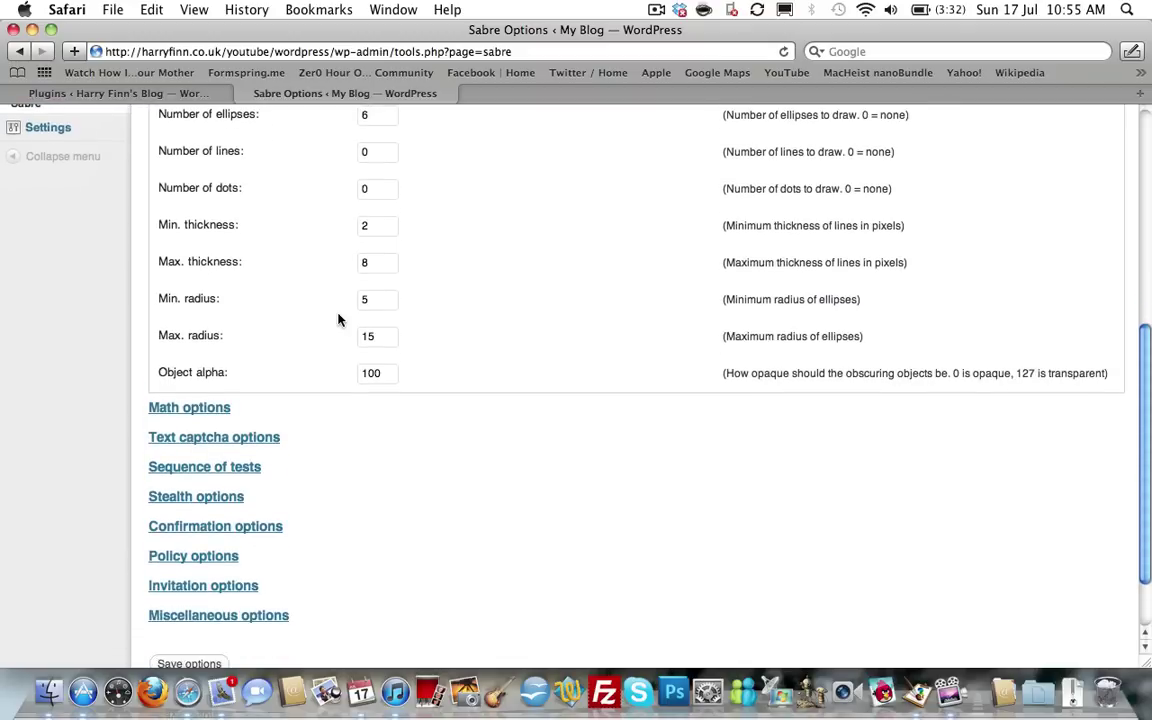
scroll(338, 320, "up", 10)
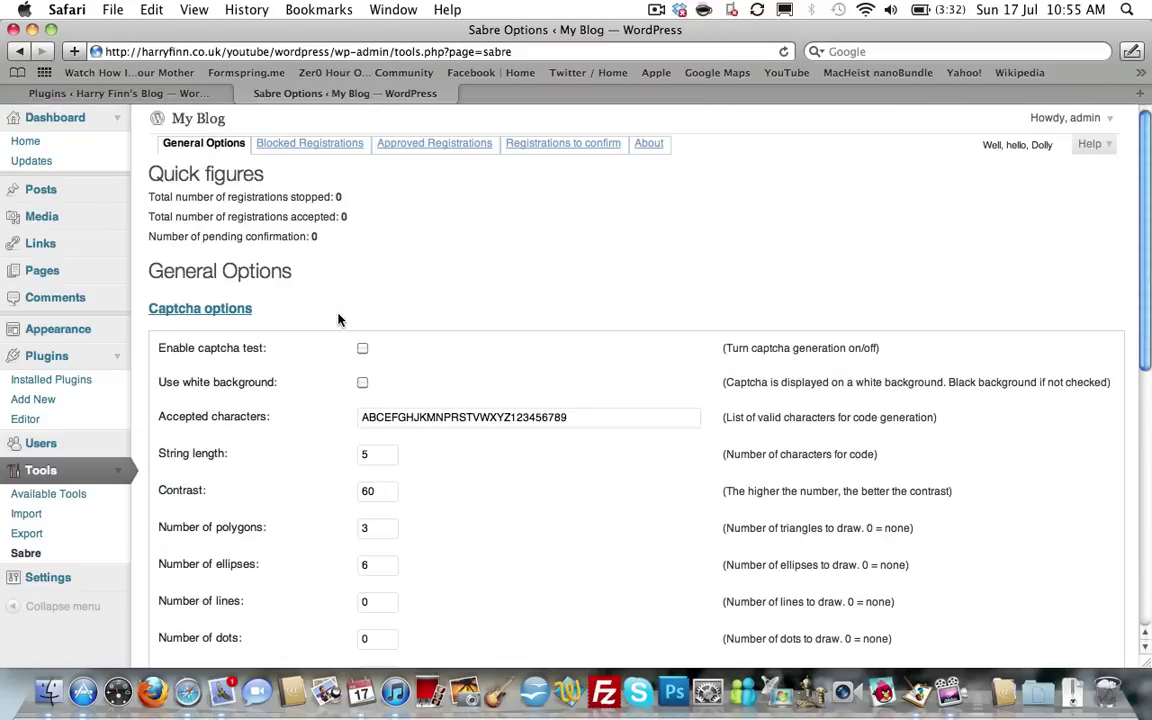
left_click(52, 363)
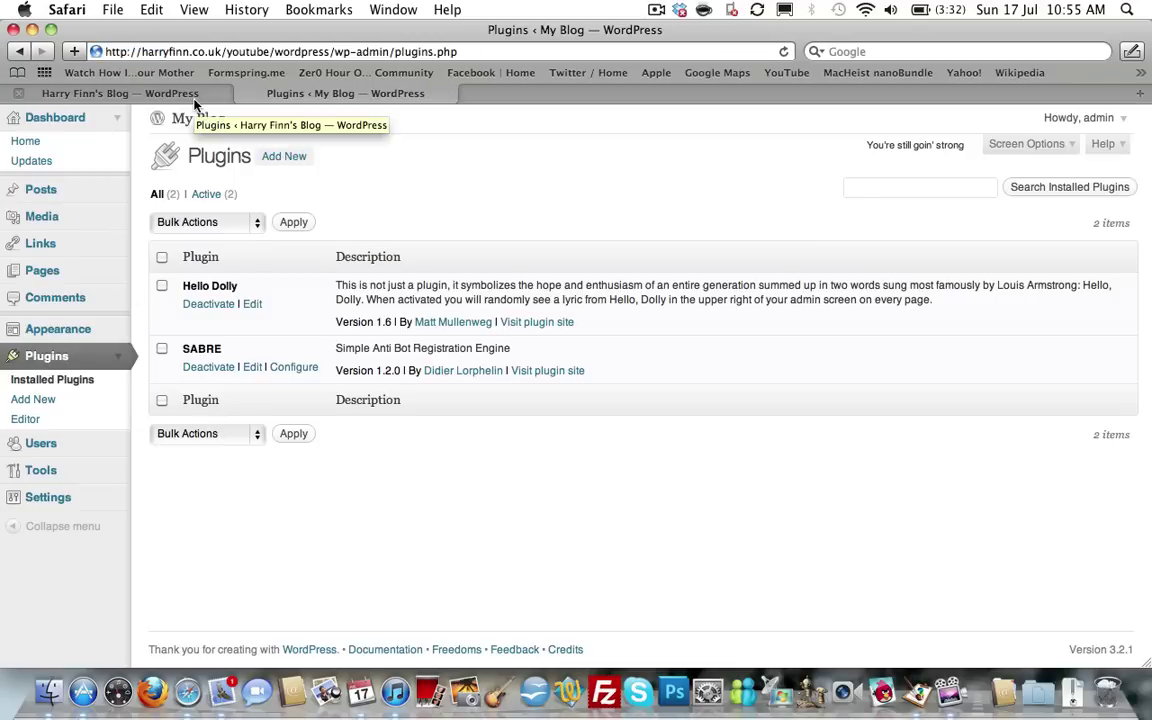
left_click(150, 93)
scroll(333, 244, "up", 5)
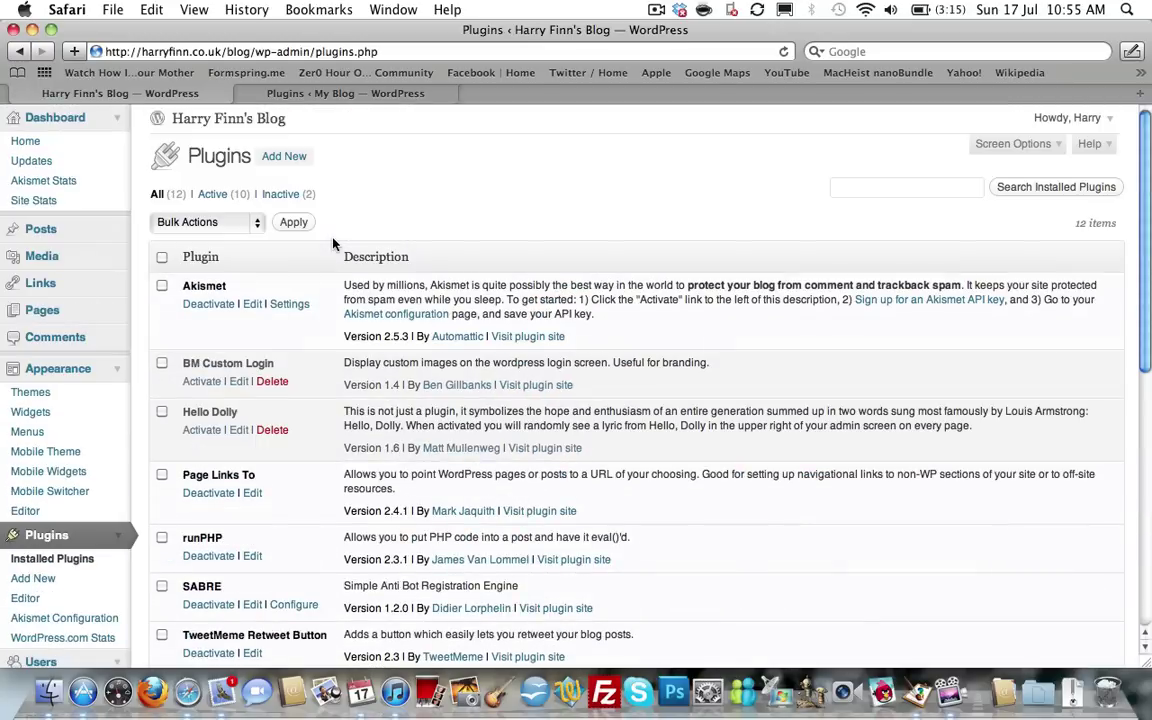
scroll(333, 244, "down", 3)
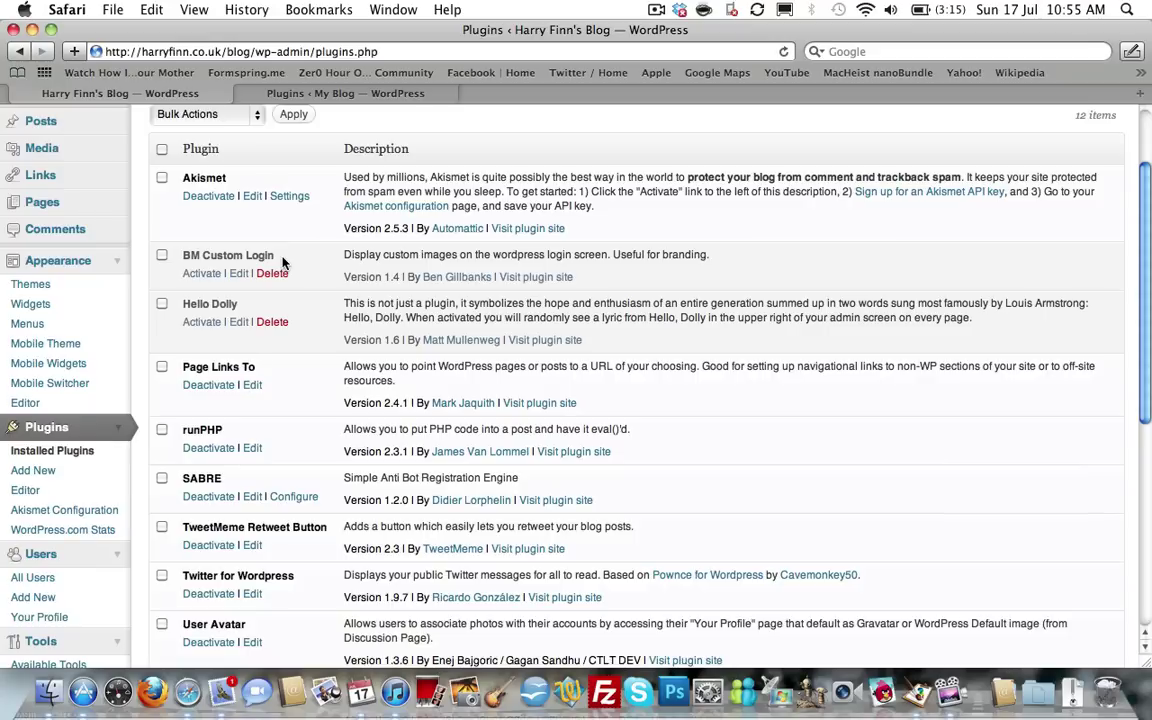
left_click(313, 93)
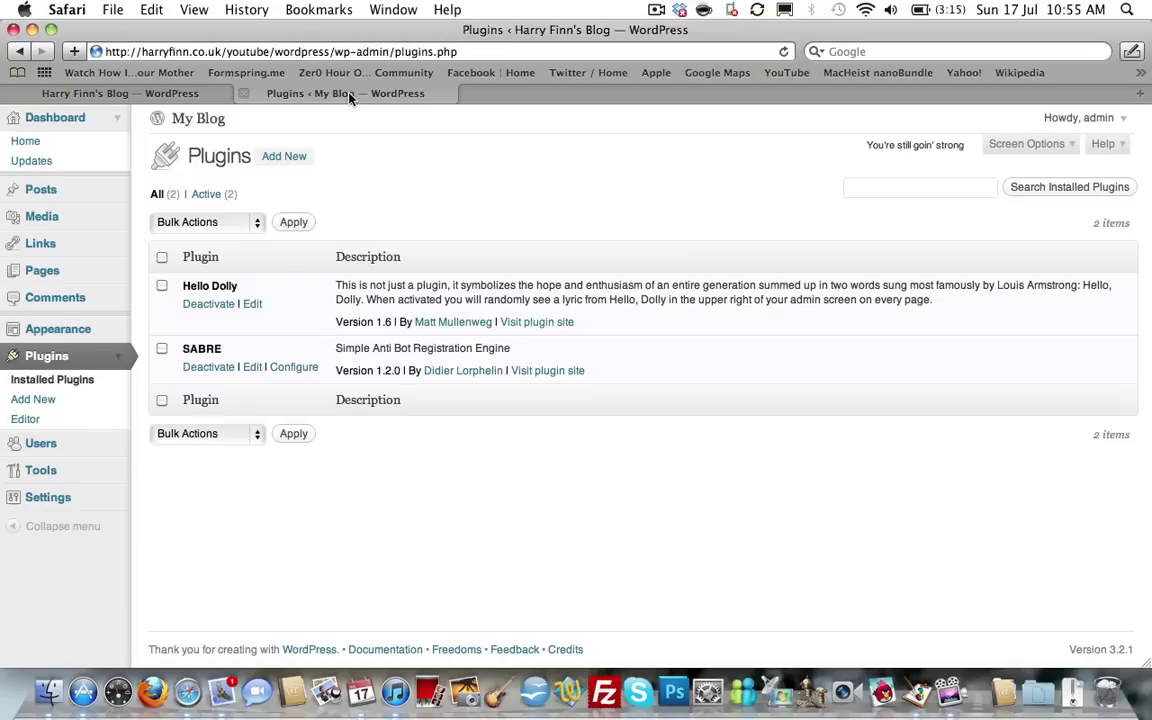
Log out of My Blog via the Howdy menu, then review the main blog's plugin list.
left_click(1085, 118)
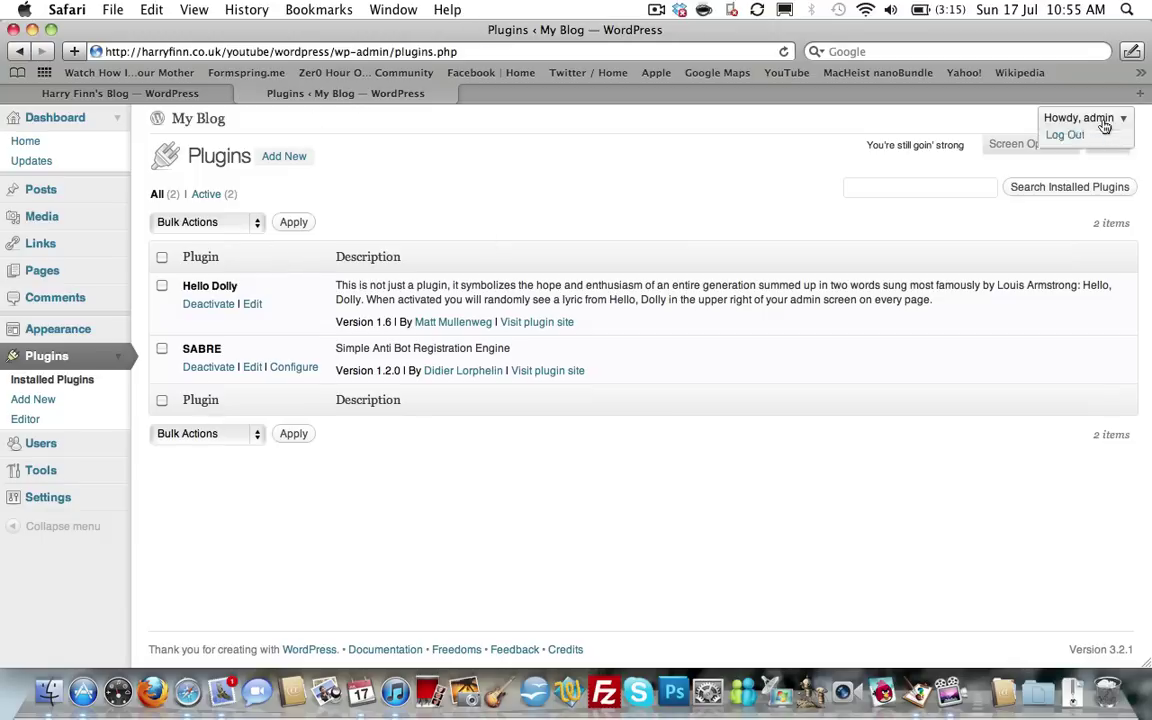
left_click(1065, 168)
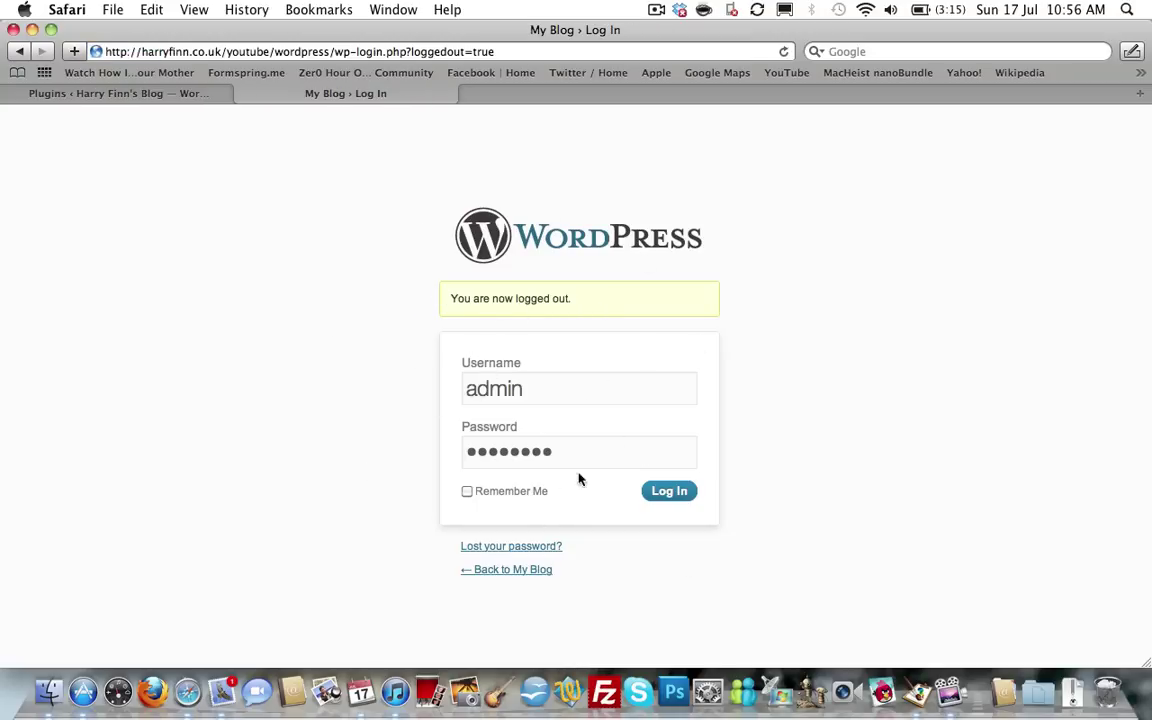
left_click(138, 95)
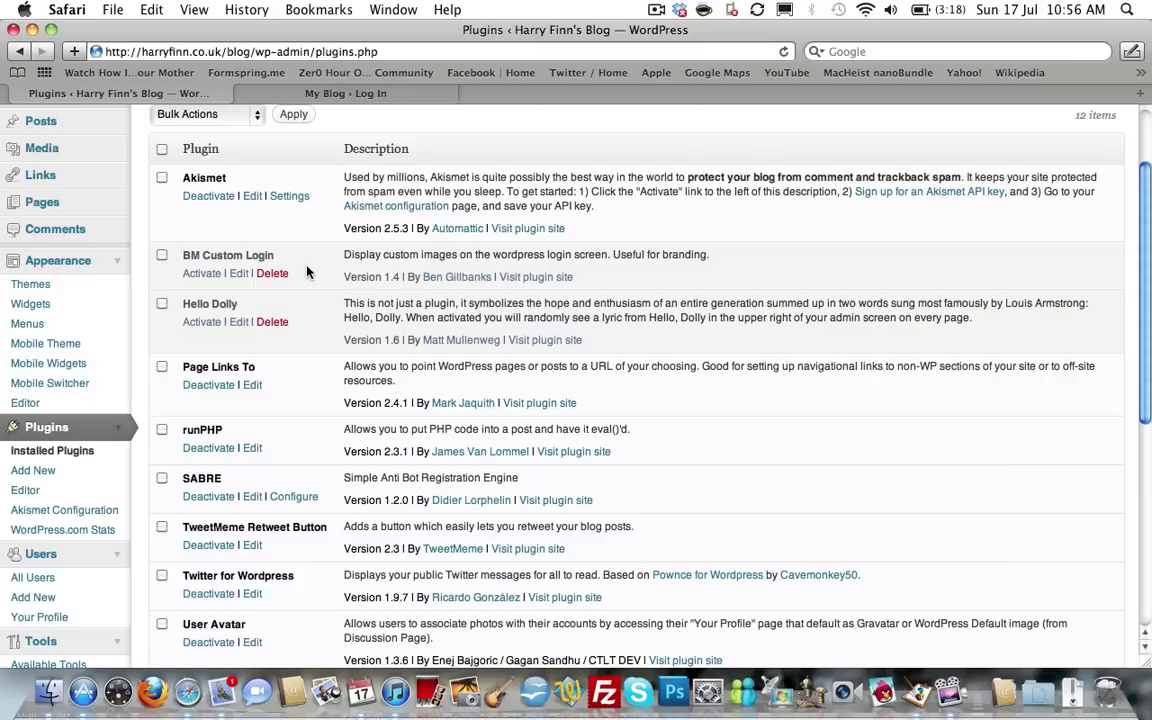
scroll(307, 272, "down", 2)
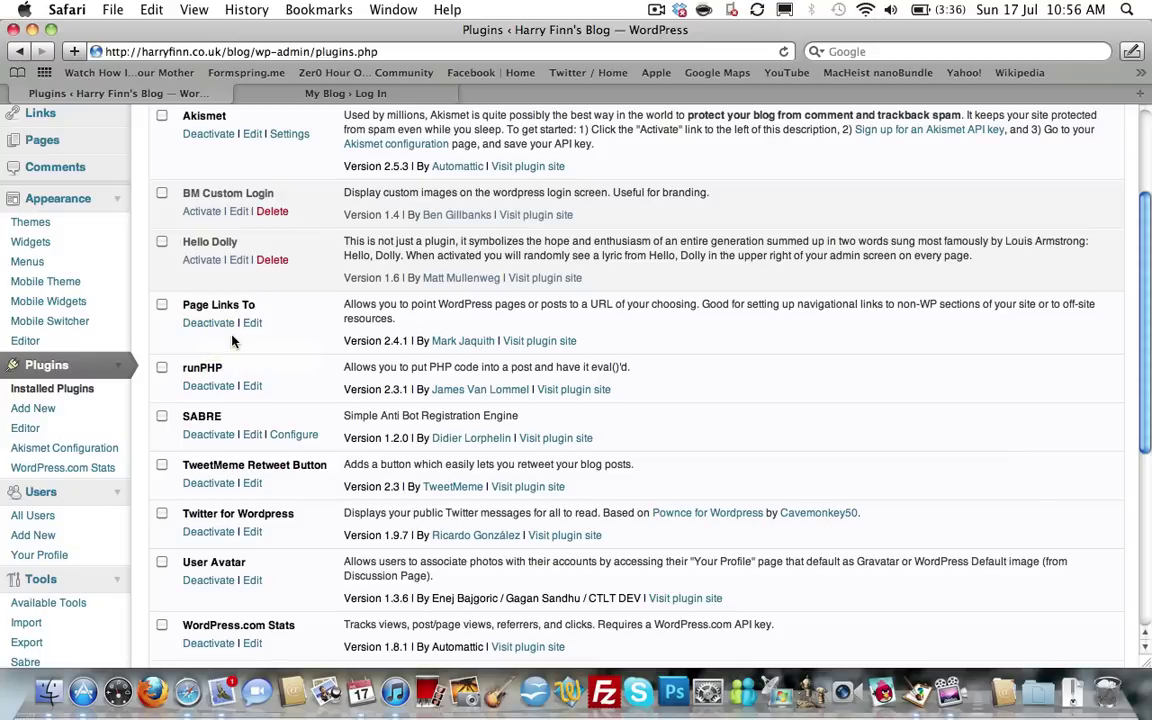
Load the site's /blog address, then reach the blog front page showing July Blog #2 via the portfolio site.
left_click(338, 93)
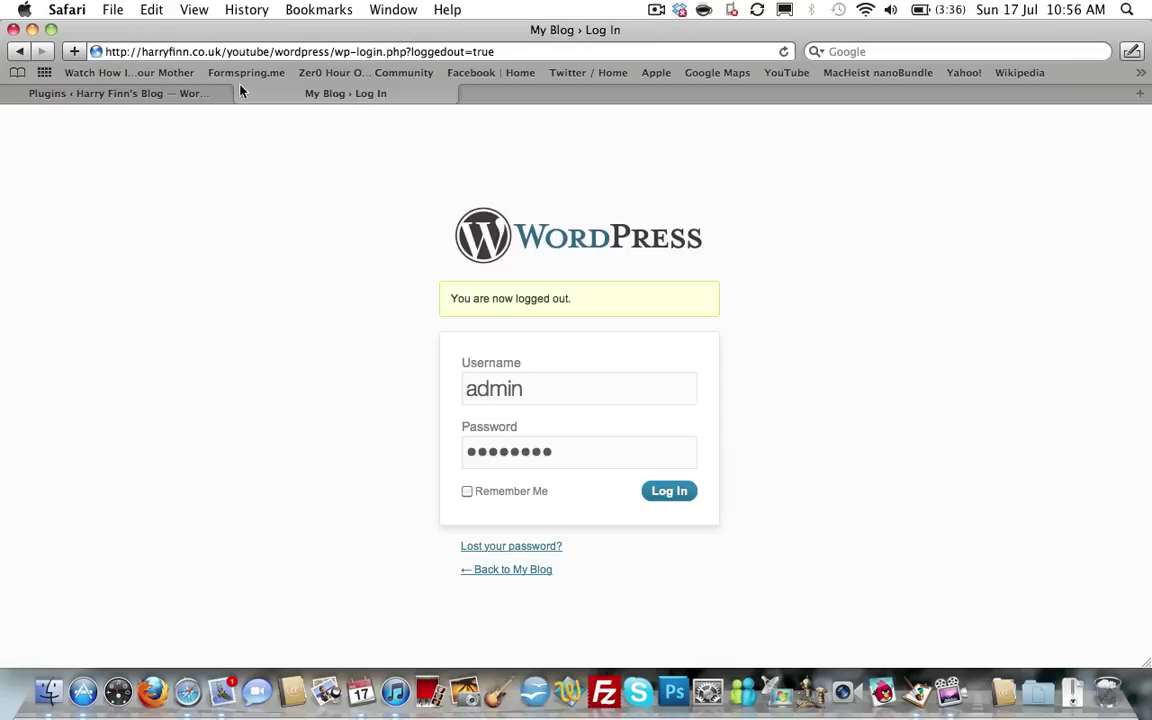
left_click_drag(230, 58, 509, 75)
type("blog")
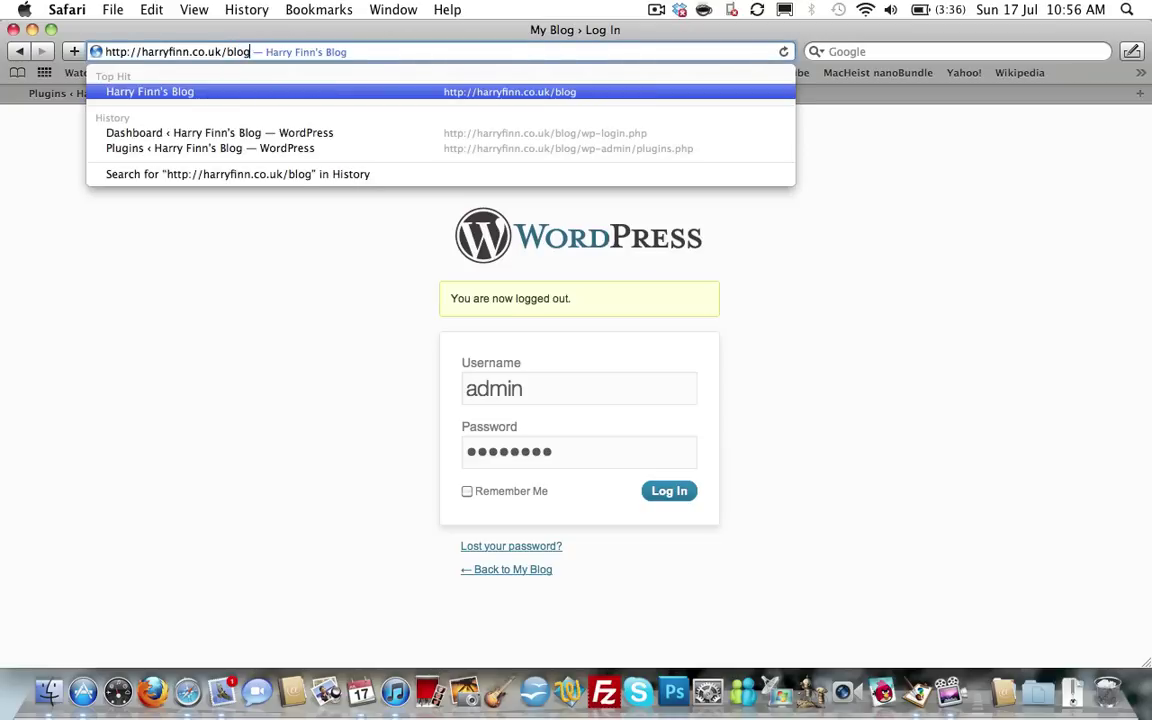
key("Return")
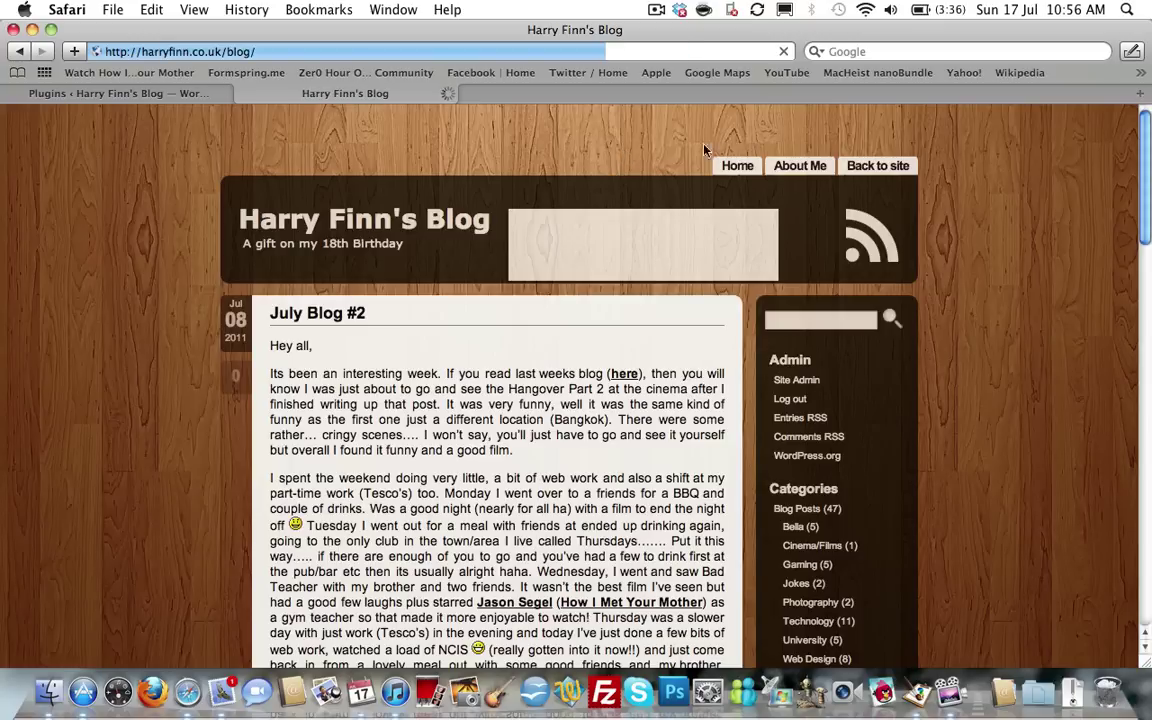
left_click(876, 167)
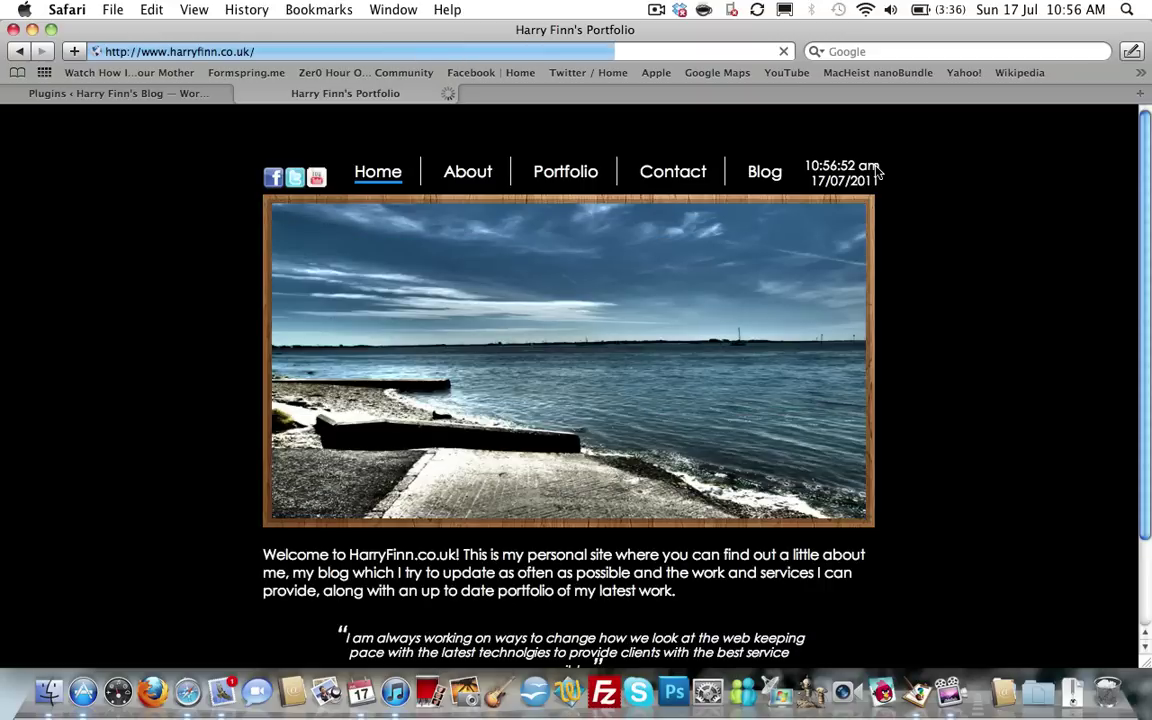
left_click(764, 173)
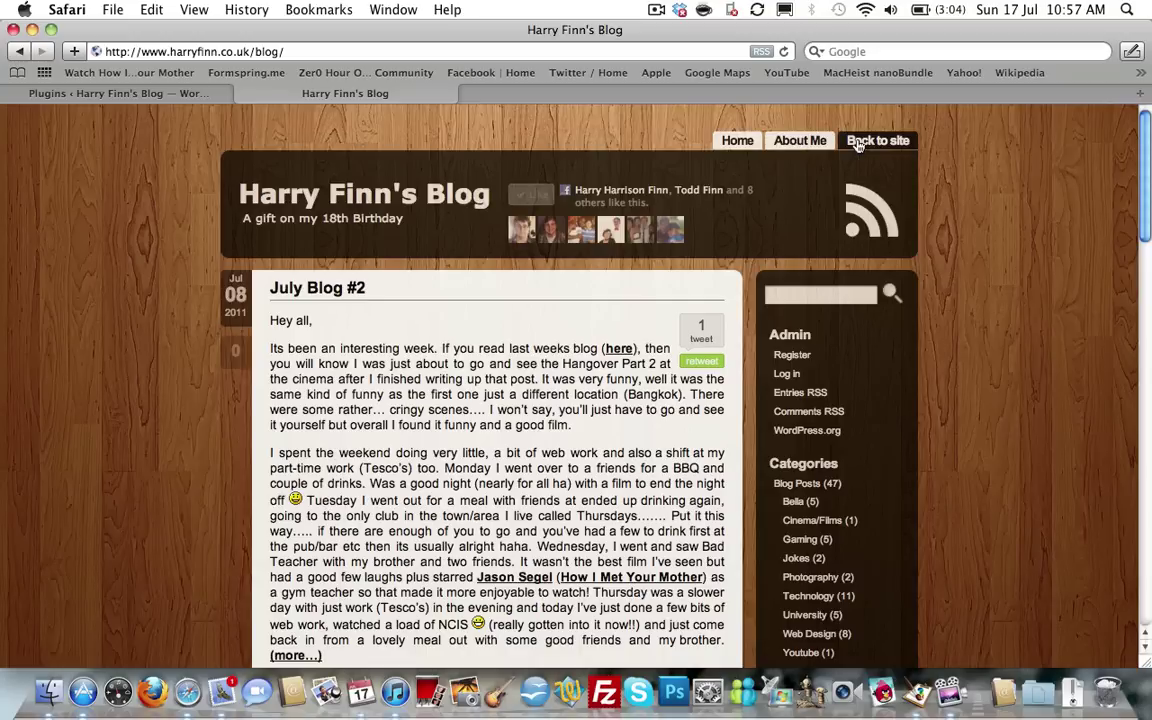
View the main blog's plugins including Akismet, SABRE and WordPress.com Stats, then the public front page.
left_click(122, 91)
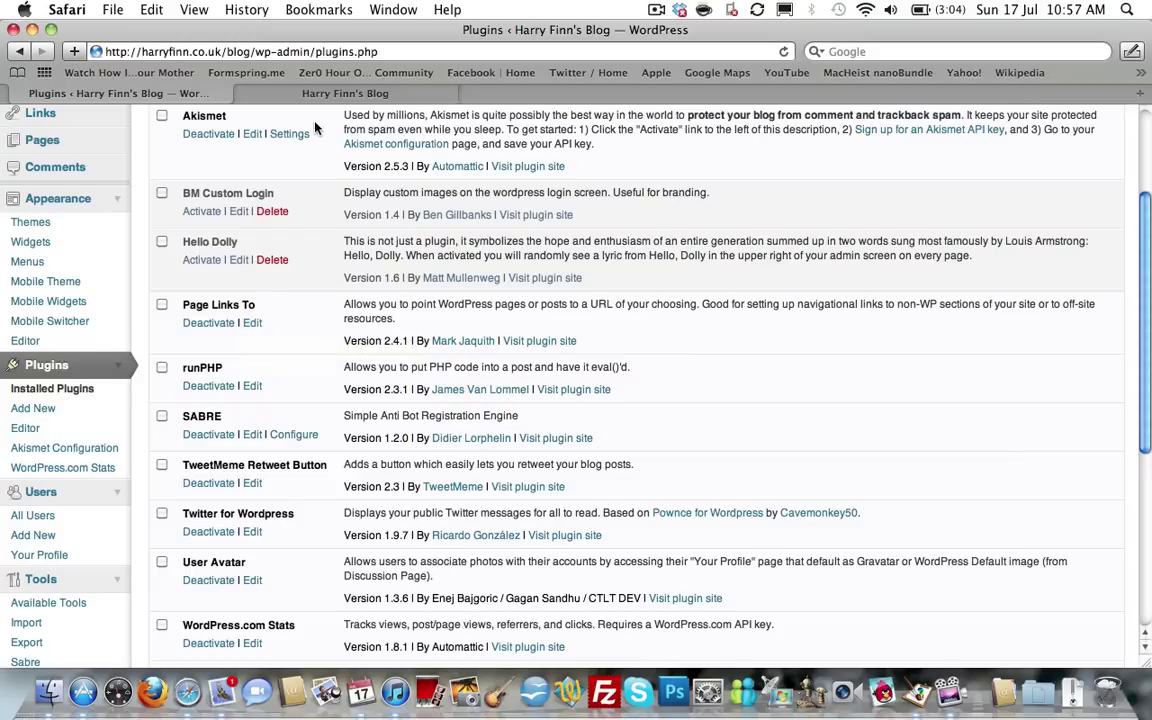
left_click(286, 91)
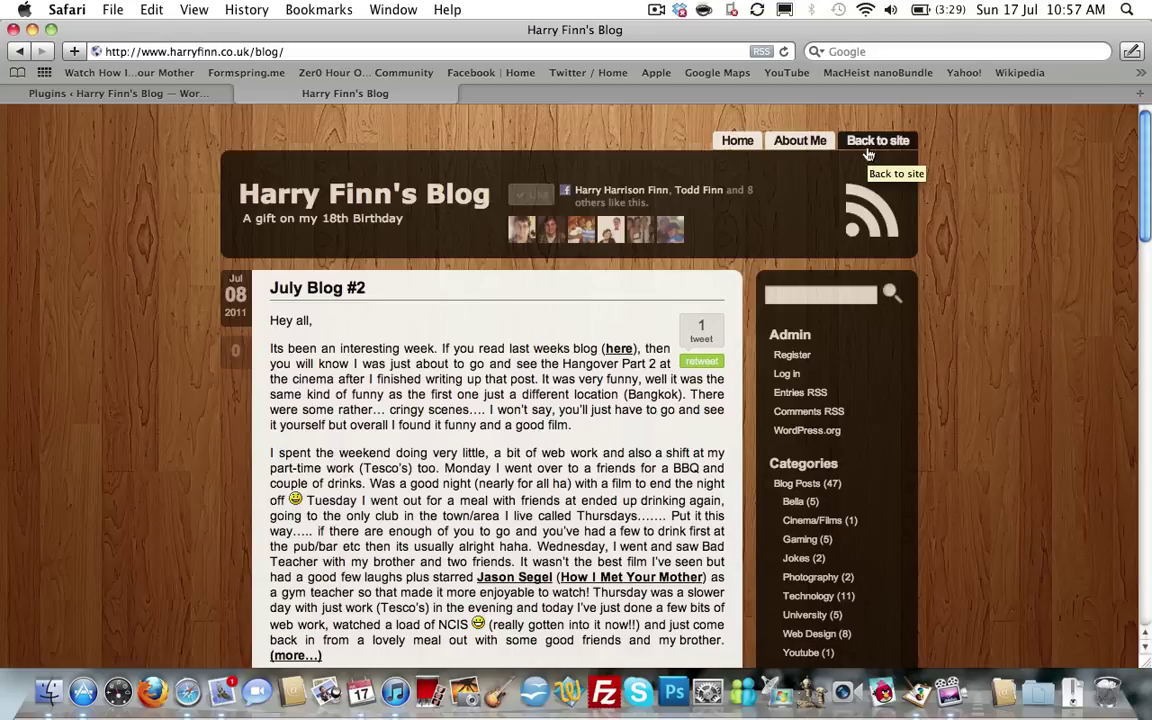
left_click(210, 94)
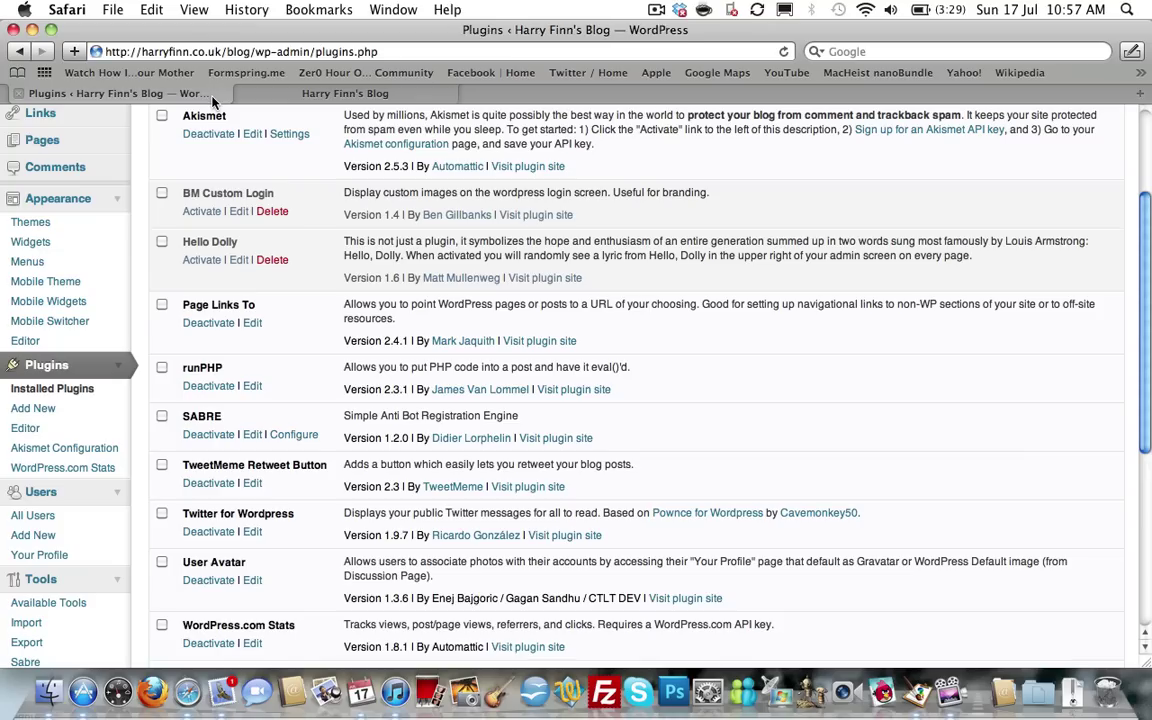
scroll(239, 327, "down", 3)
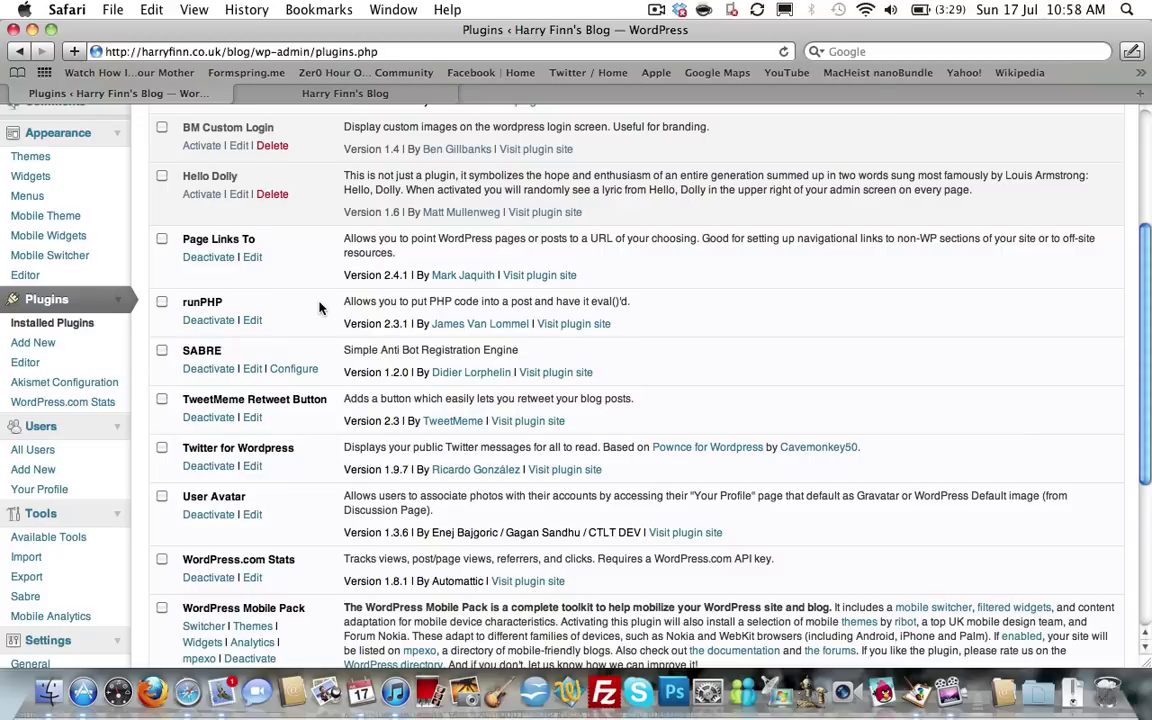
scroll(319, 307, "down", 3)
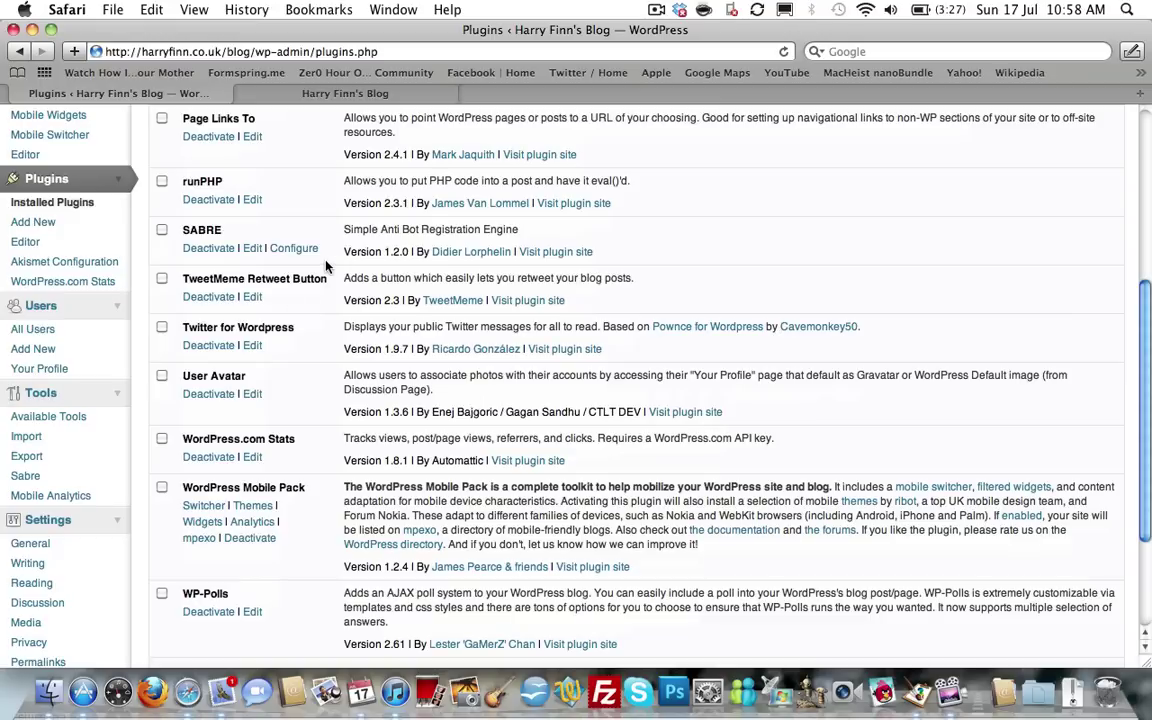
left_click(338, 90)
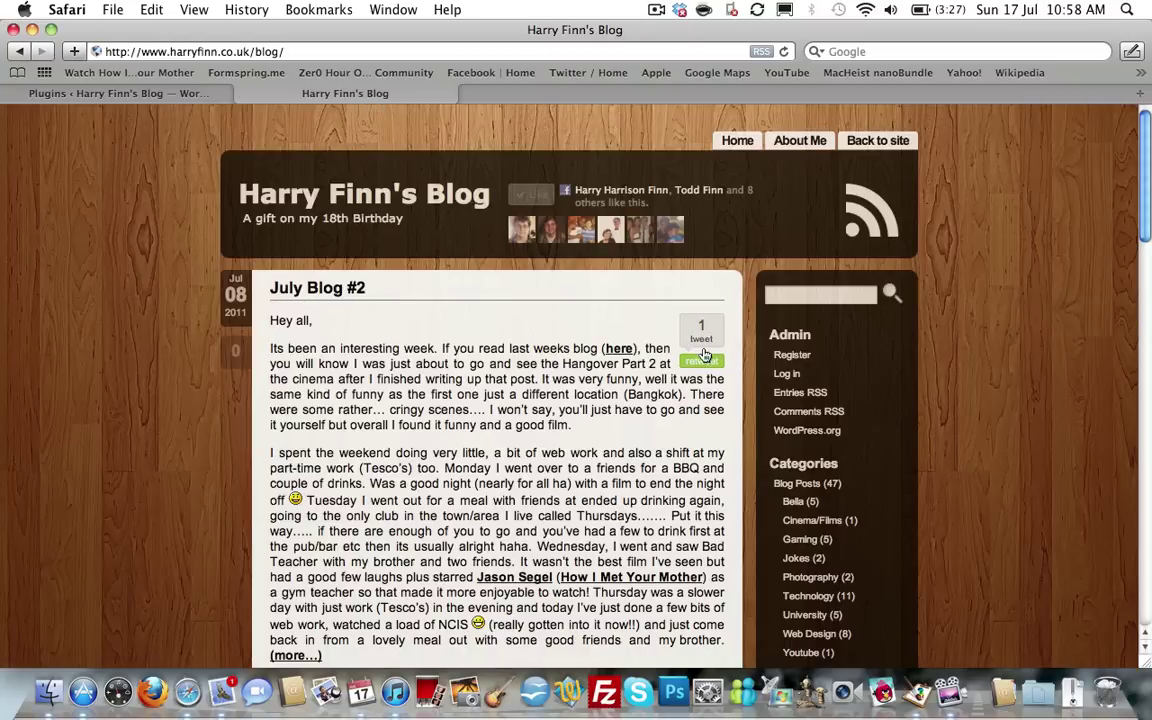
left_click(119, 86)
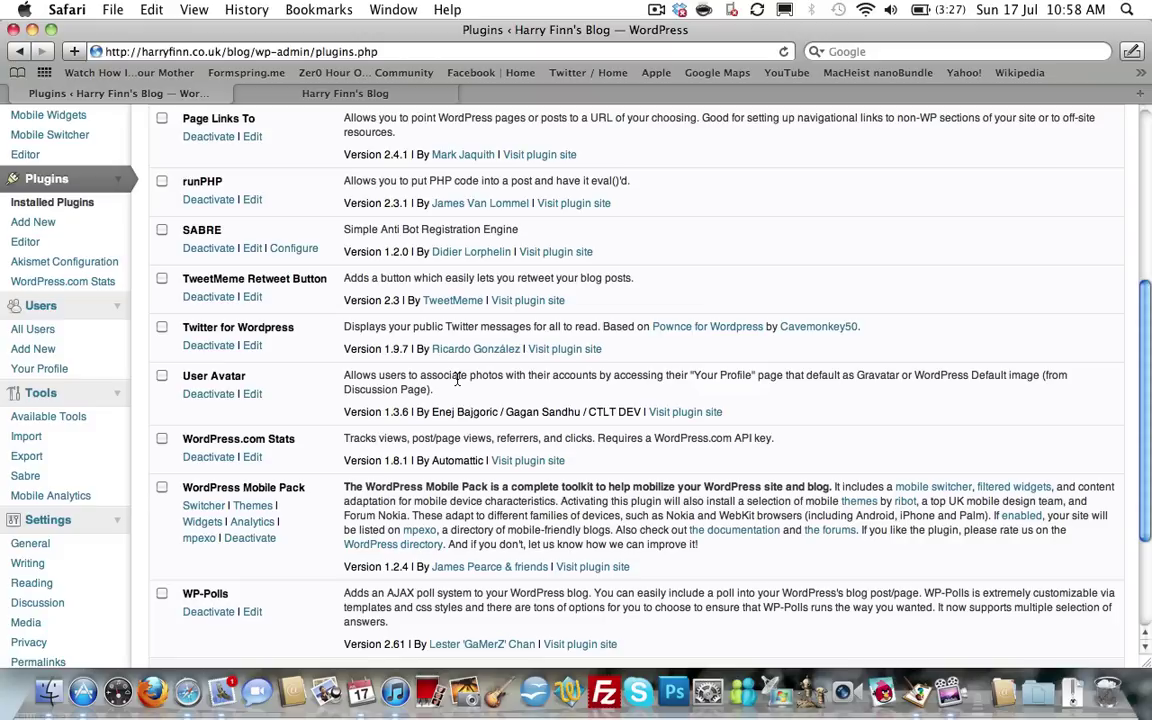
scroll(257, 373, "down", 2)
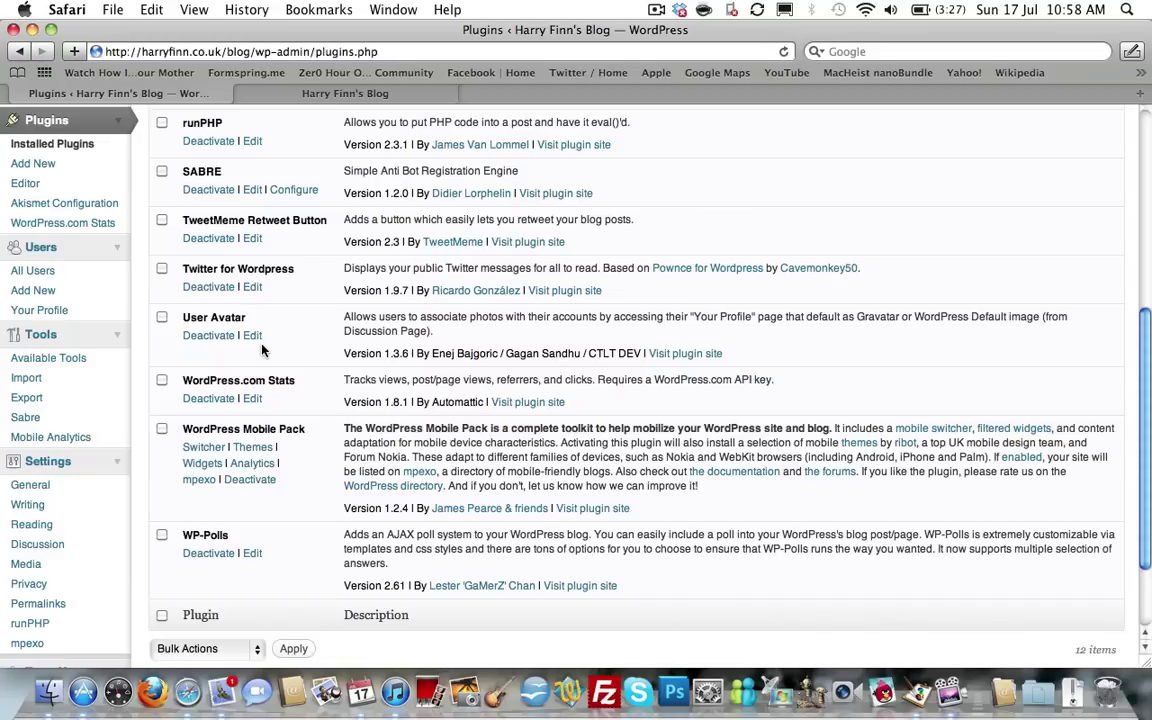
scroll(262, 348, "down", 2)
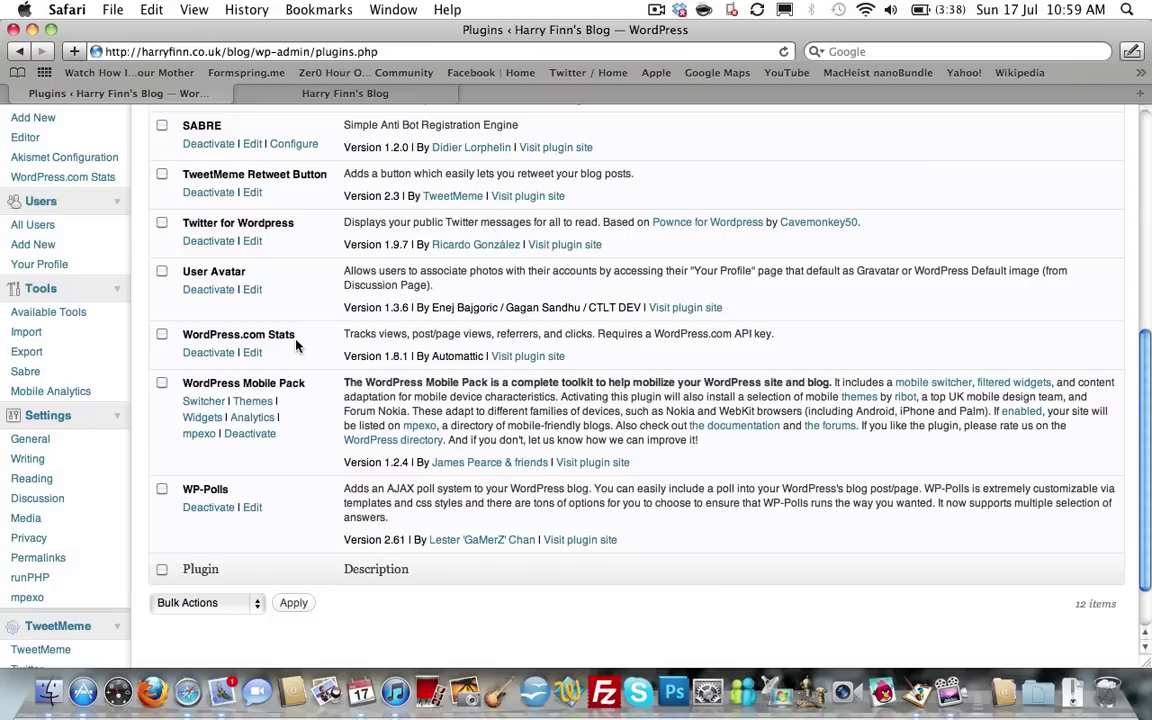
scroll(285, 441, "down", 2)
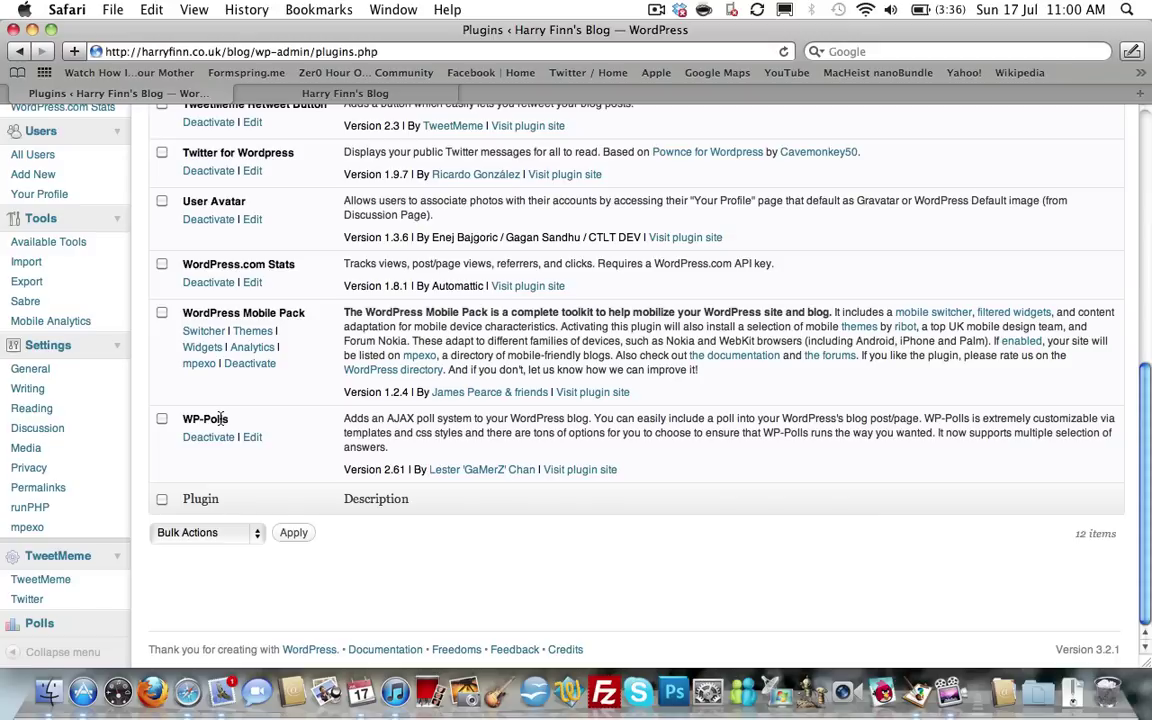
scroll(222, 418, "up", 10)
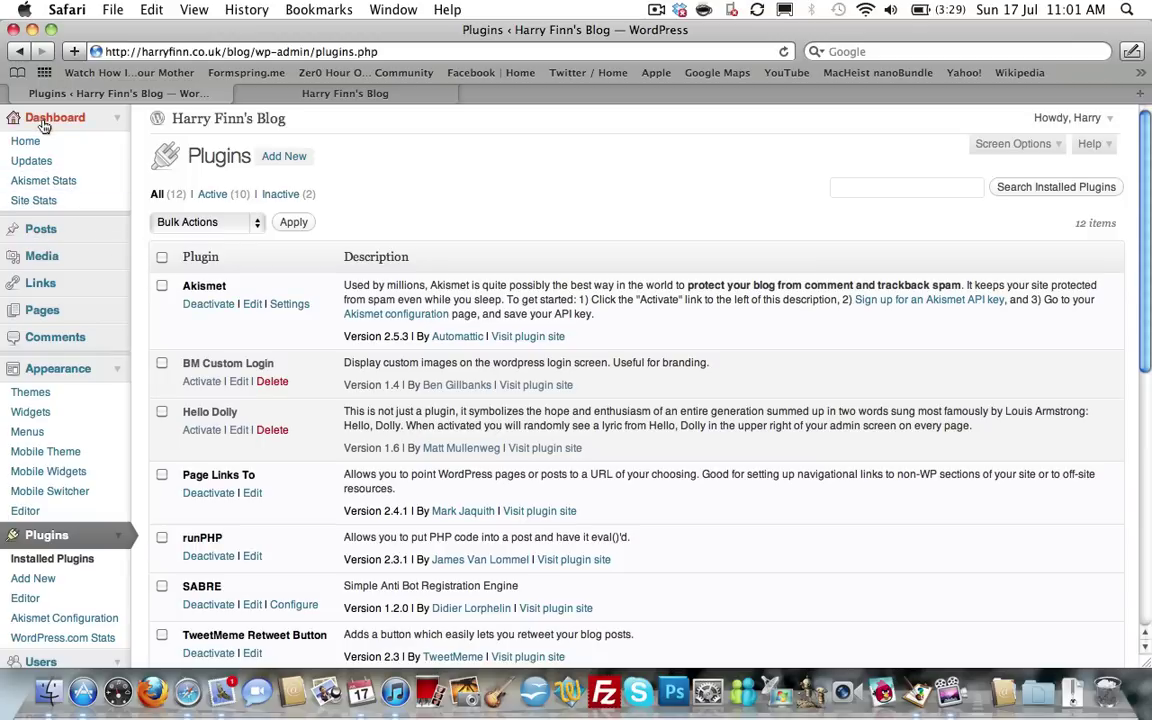
Open Site Stats and review the views-per-day chart, referrers, top posts, search terms and clicks.
left_click(42, 204)
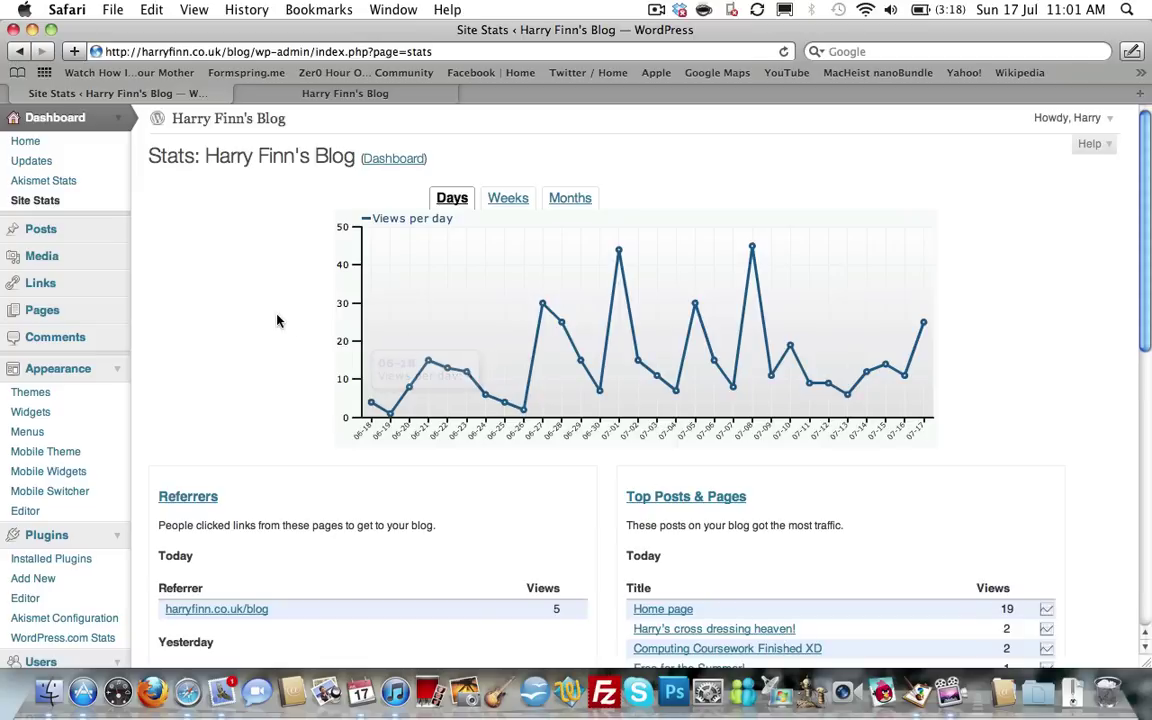
scroll(271, 319, "down", 1)
scroll(271, 319, "down", 1)
scroll(271, 319, "up", 1)
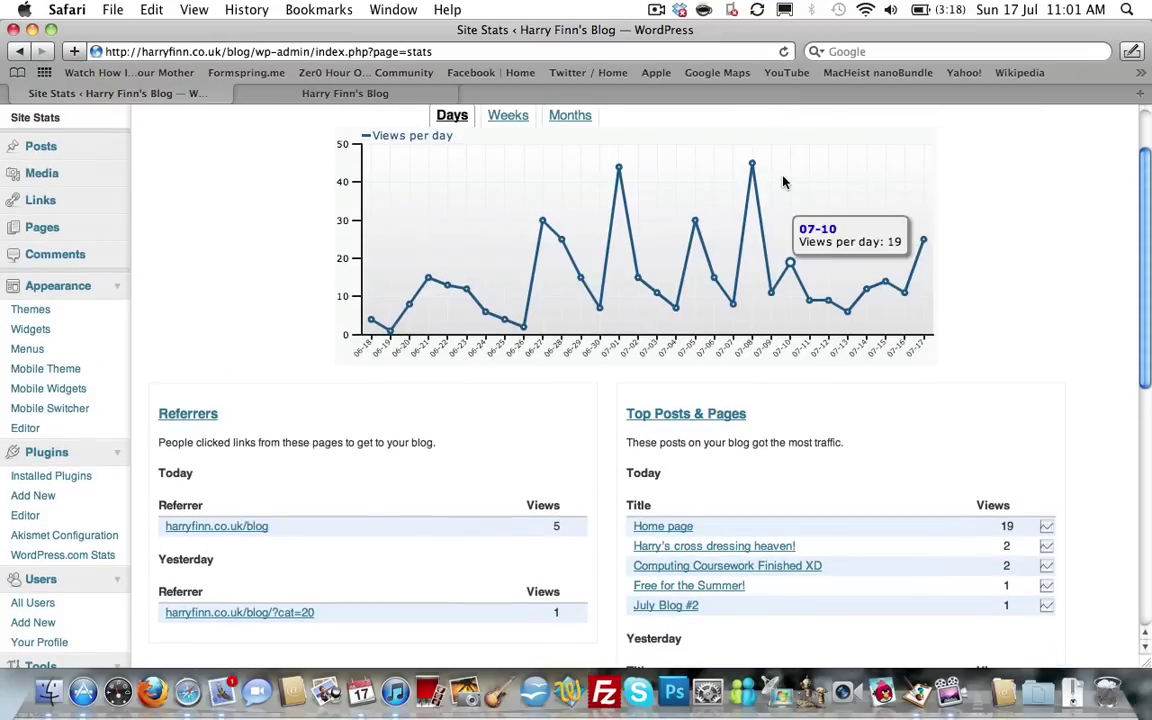
mouse_move(752, 170)
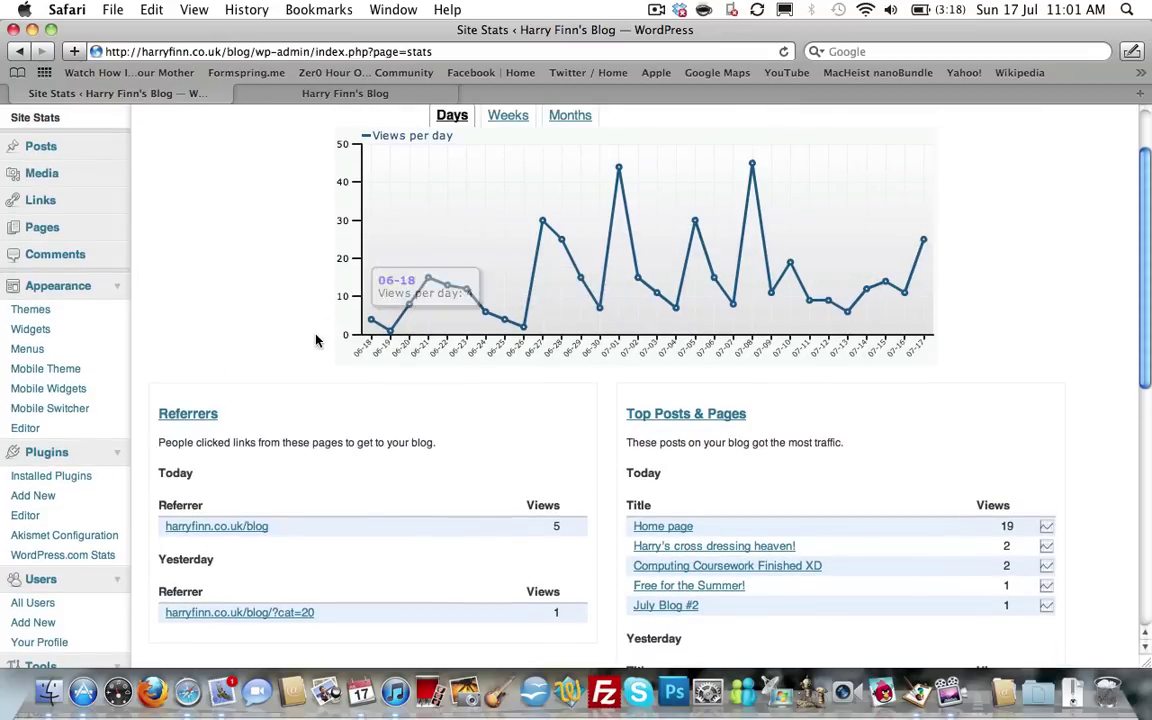
scroll(296, 344, "down", 5)
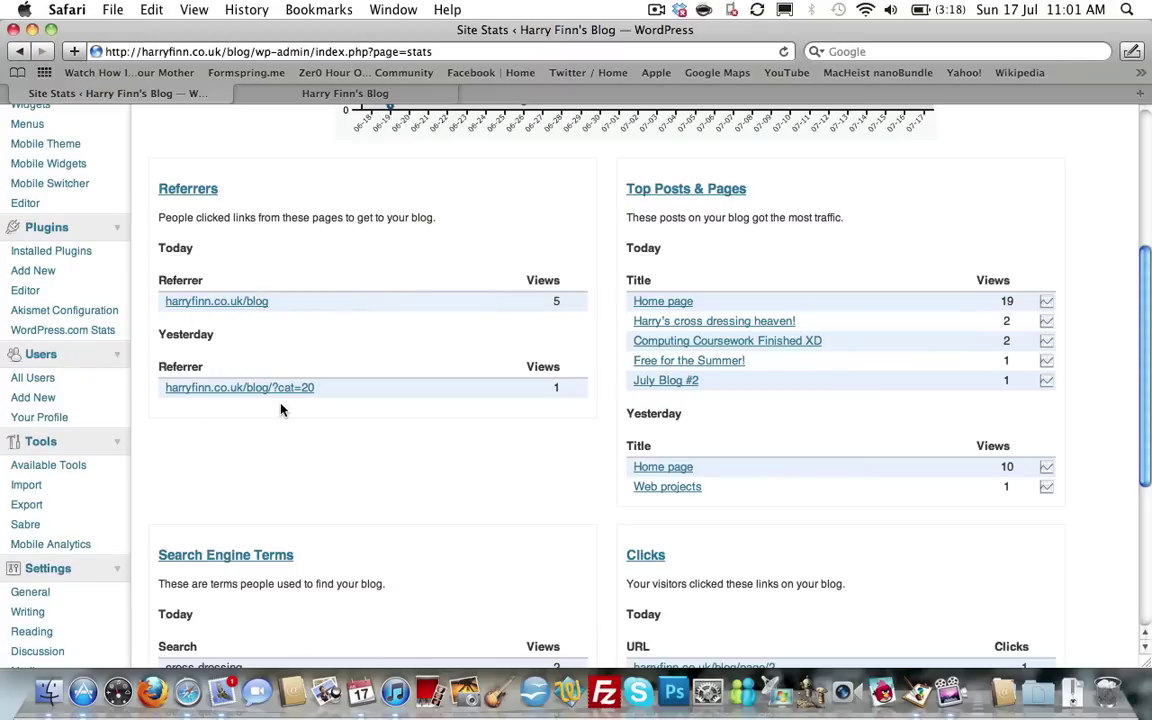
scroll(281, 408, "down", 3)
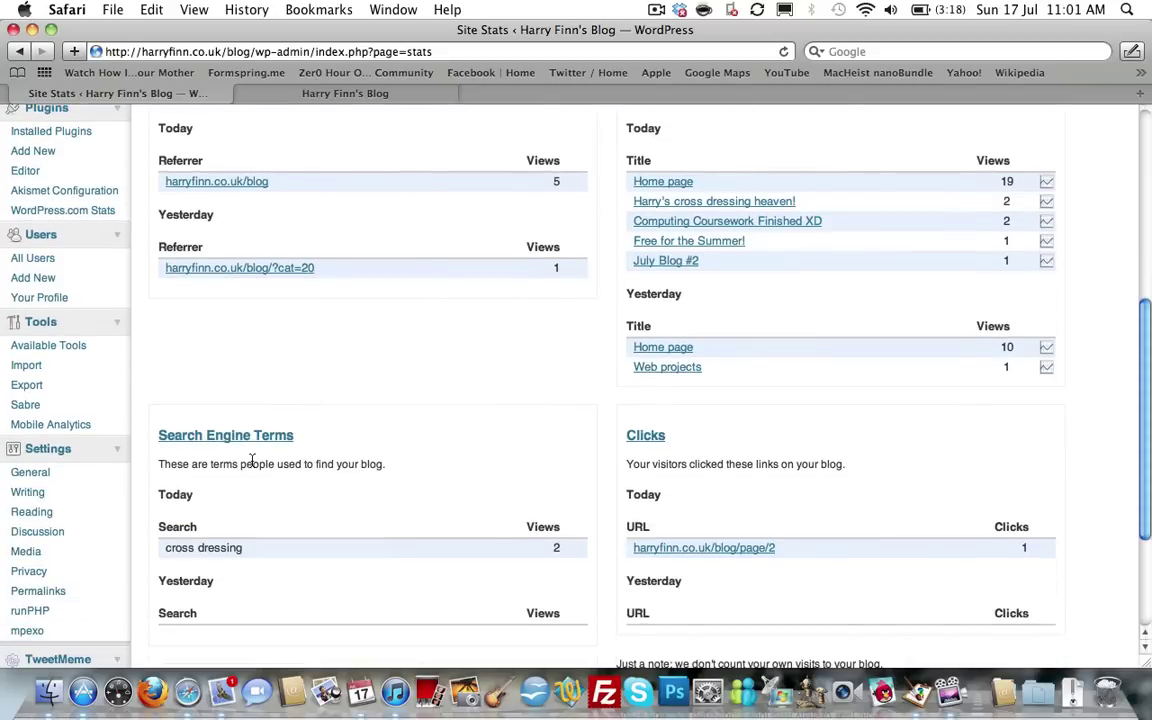
scroll(252, 462, "down", 1)
scroll(252, 463, "down", 3)
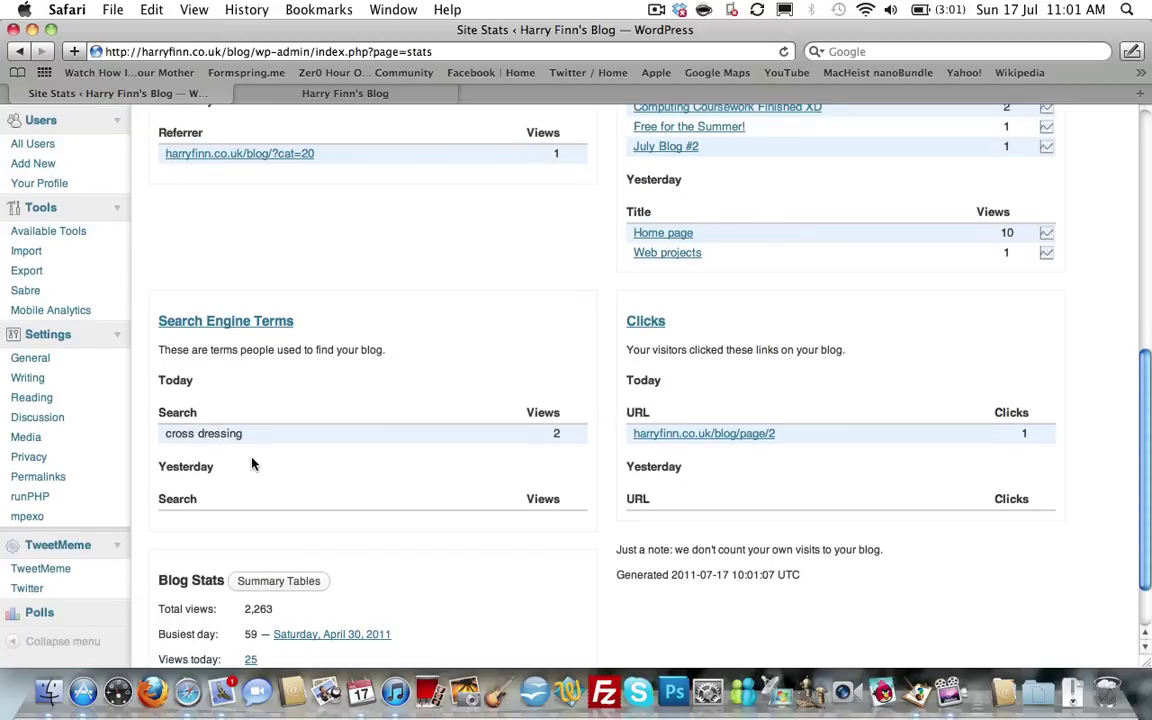
scroll(252, 463, "down", 1)
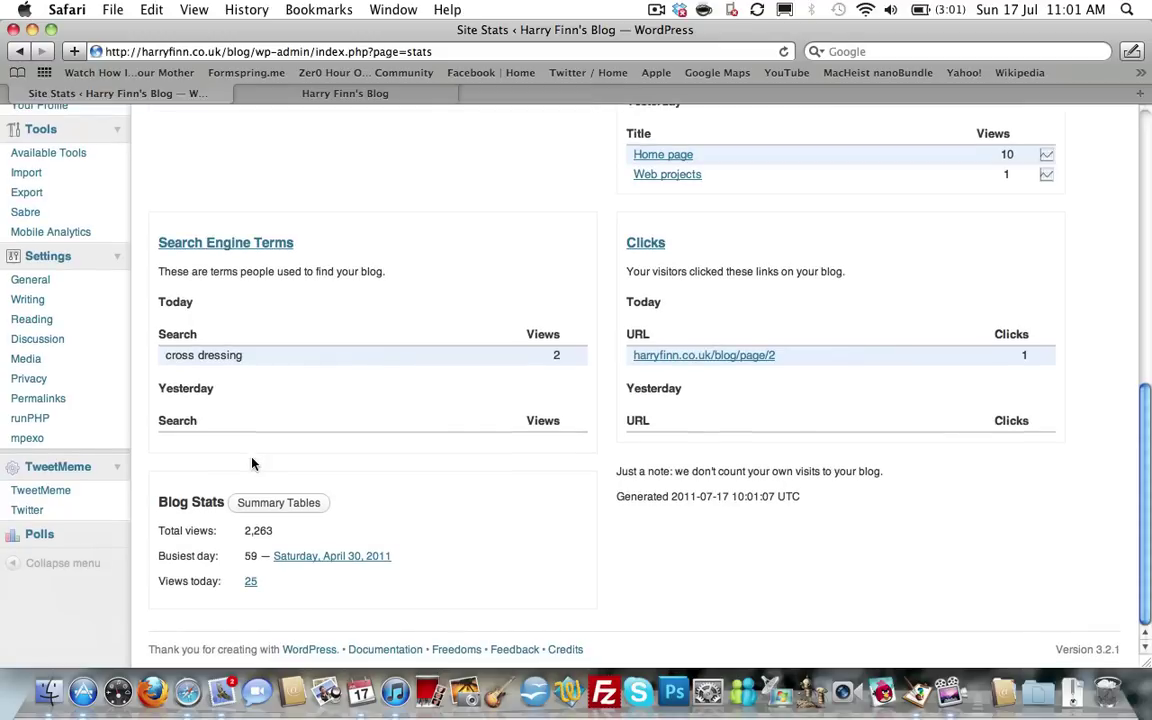
scroll(252, 462, "up", 2)
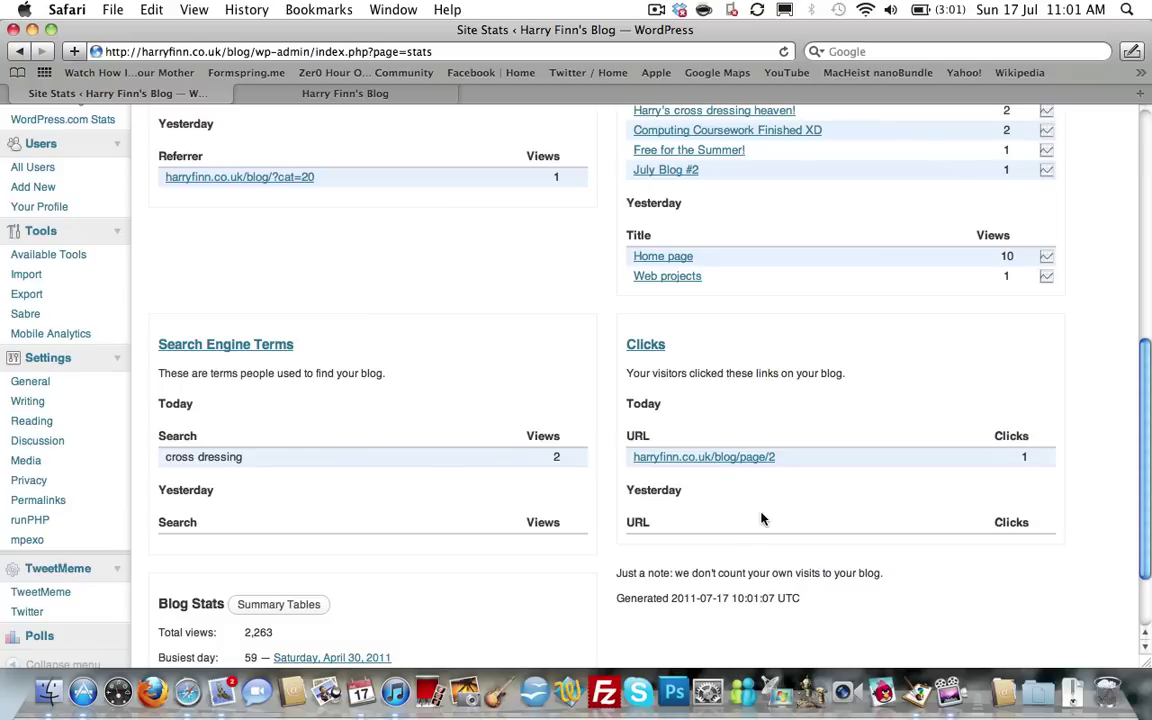
scroll(761, 518, "up", 4)
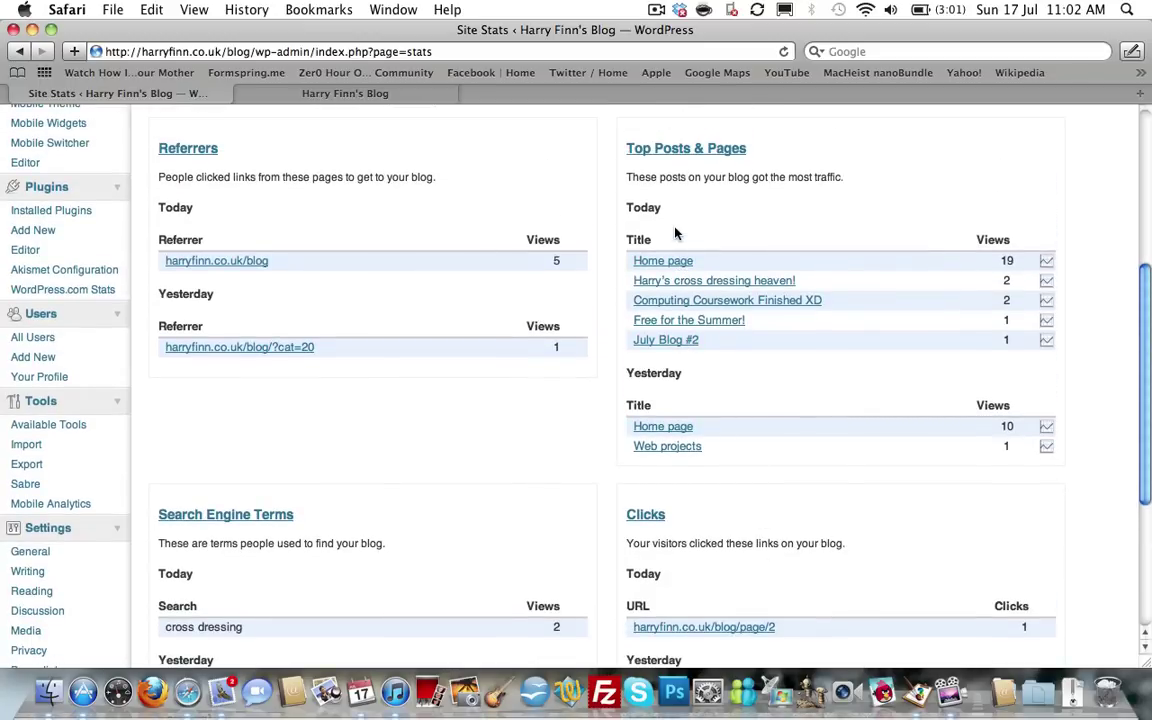
right_click(681, 282)
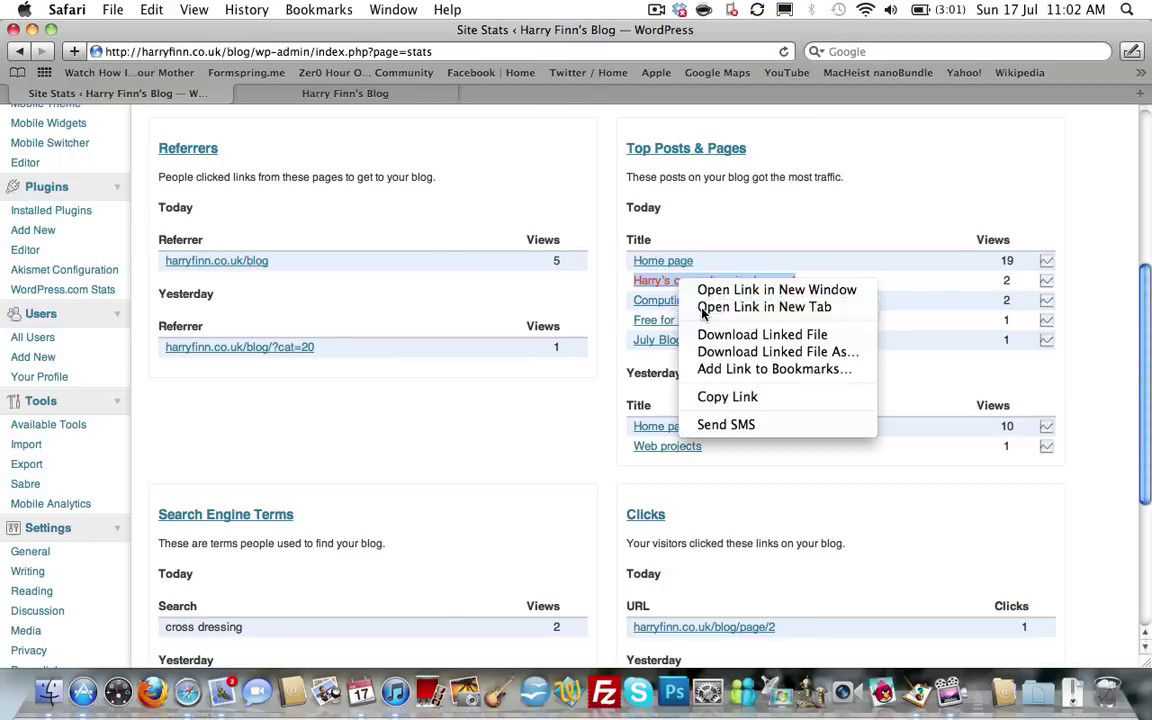
left_click(700, 307)
left_click(492, 95)
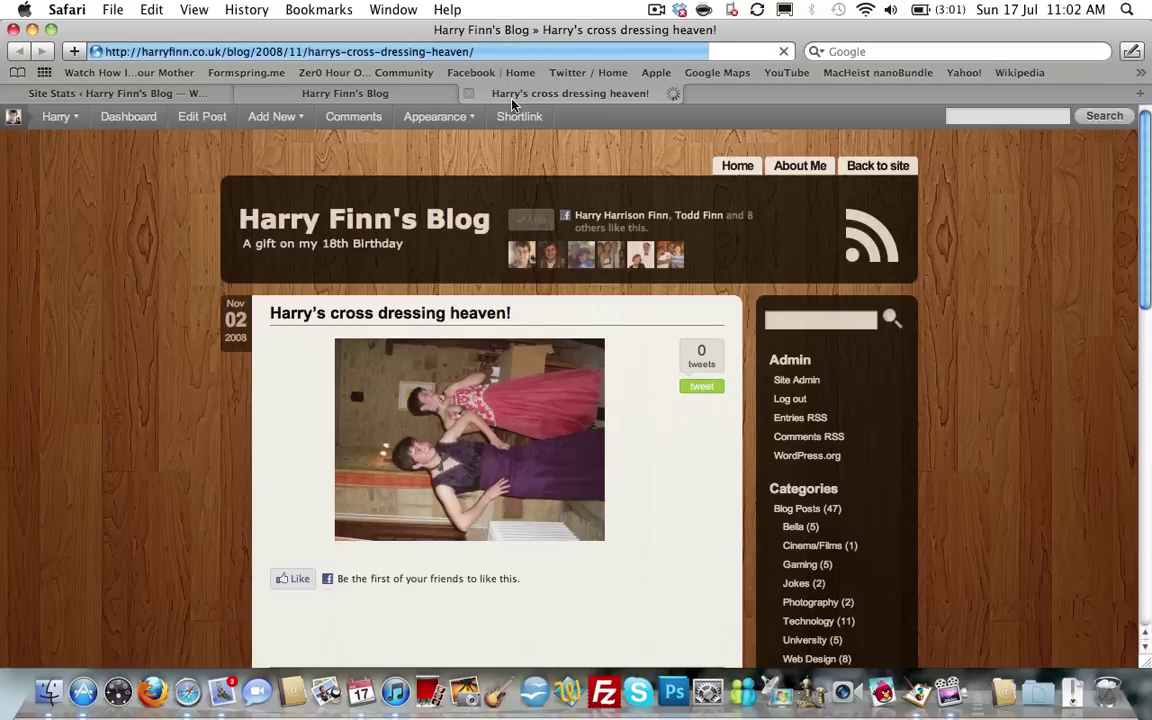
scroll(193, 519, "down", 2)
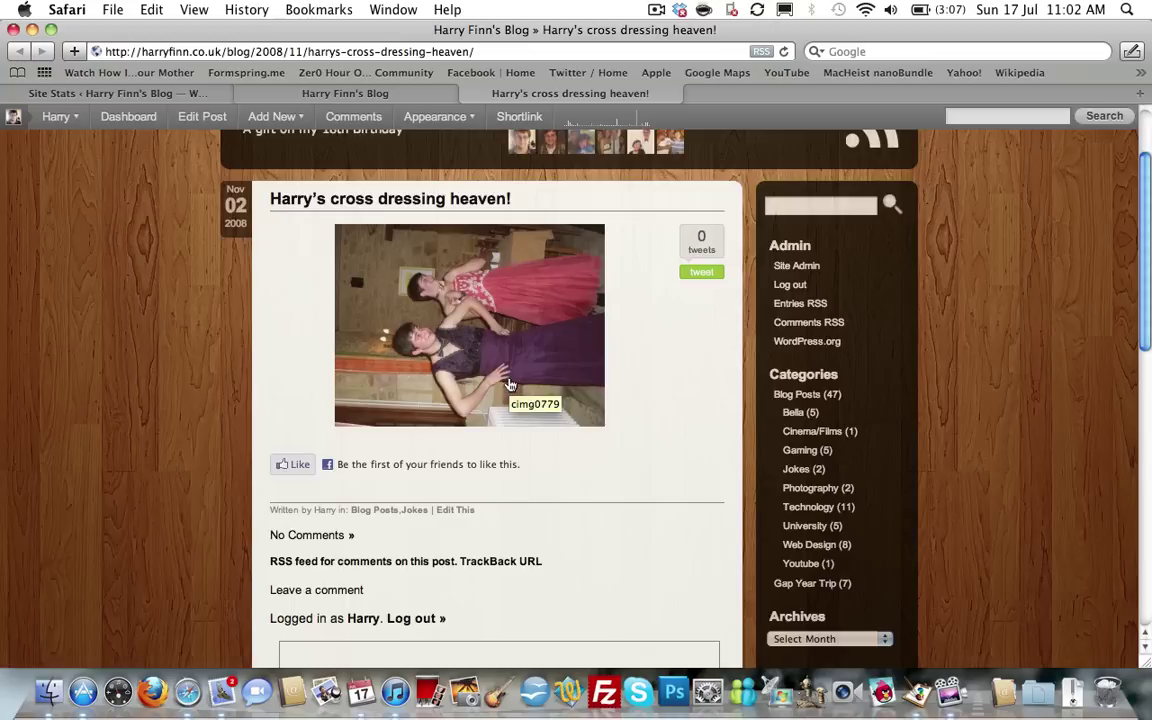
left_click(469, 94)
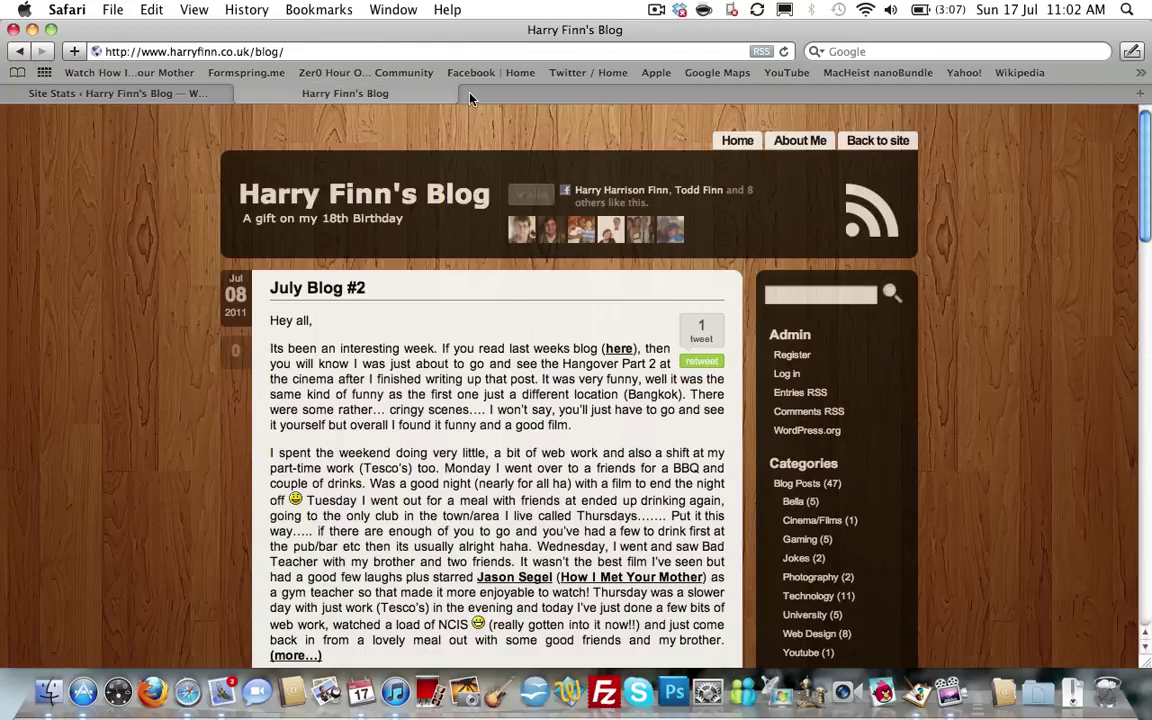
left_click(71, 90)
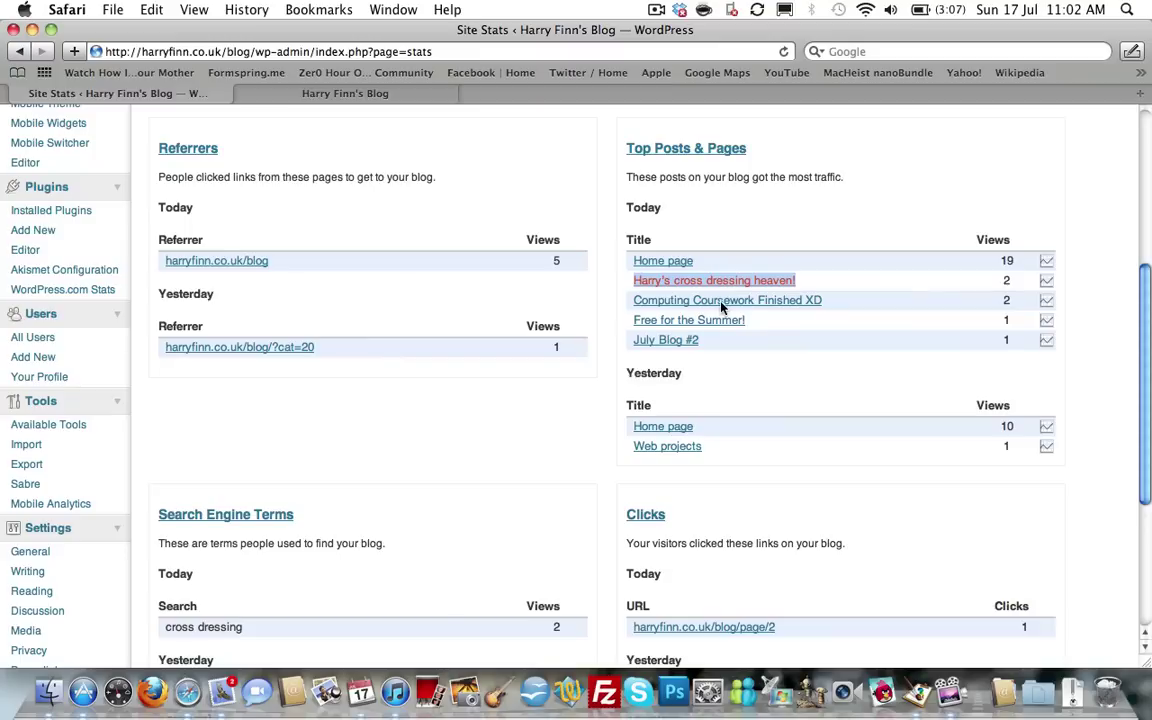
scroll(775, 425, "down", 1)
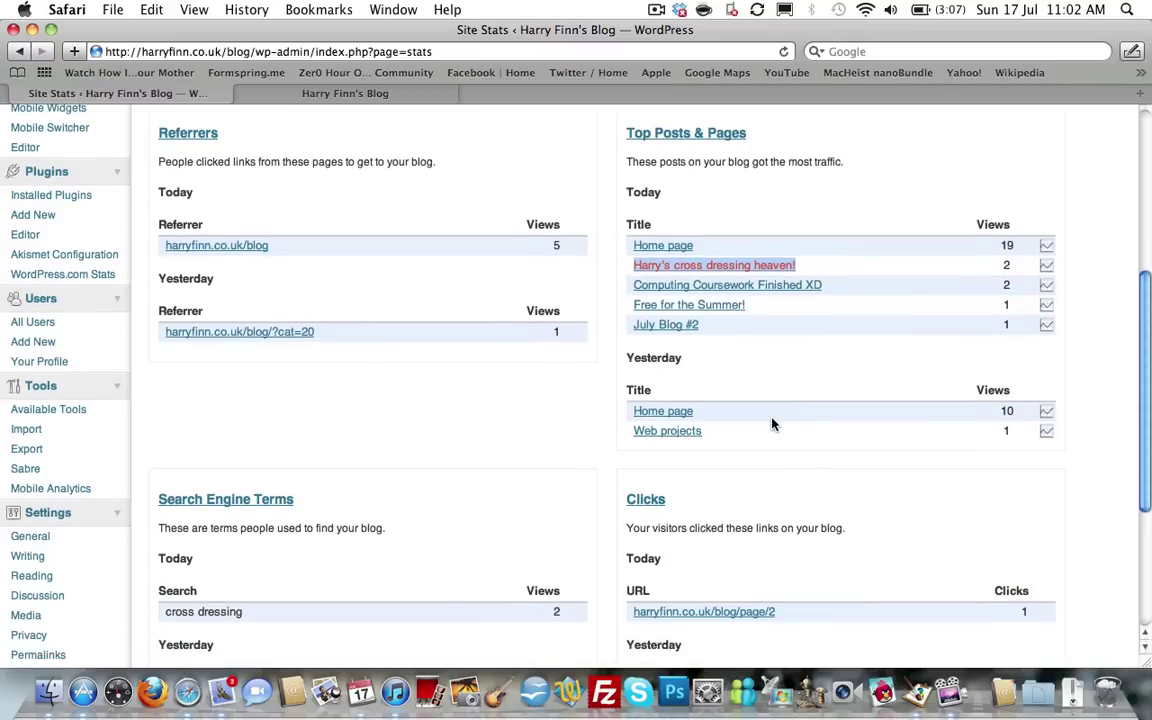
scroll(715, 432, "down", 5)
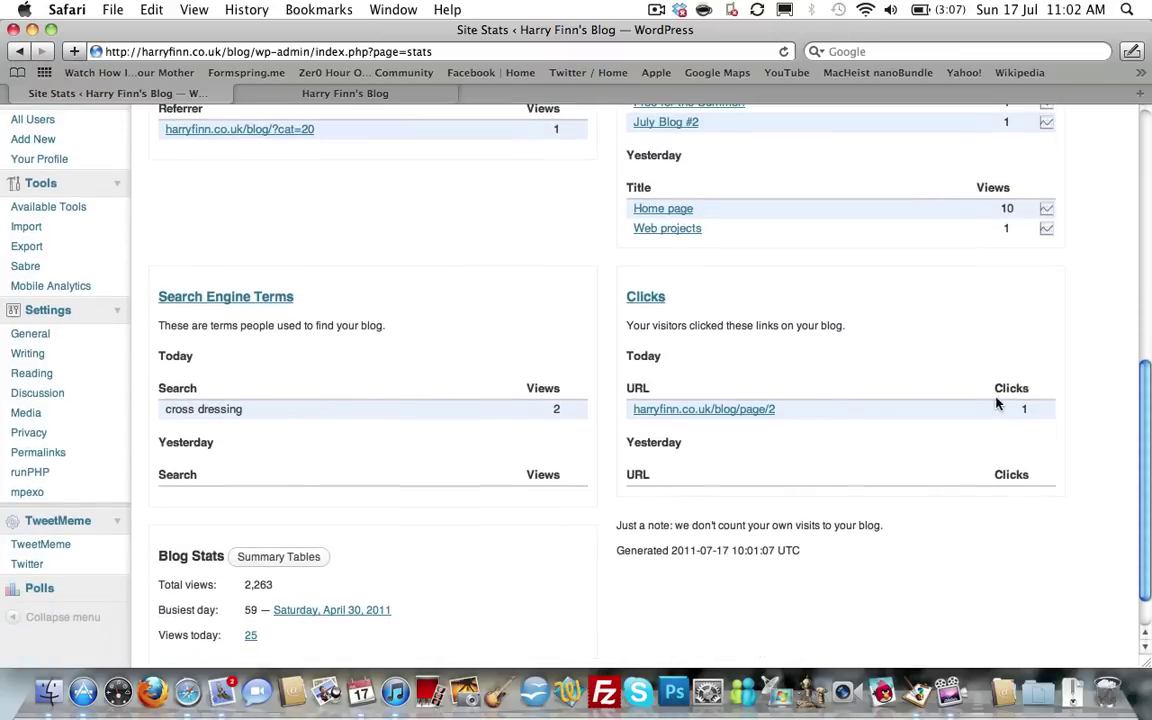
scroll(675, 375, "down", 3)
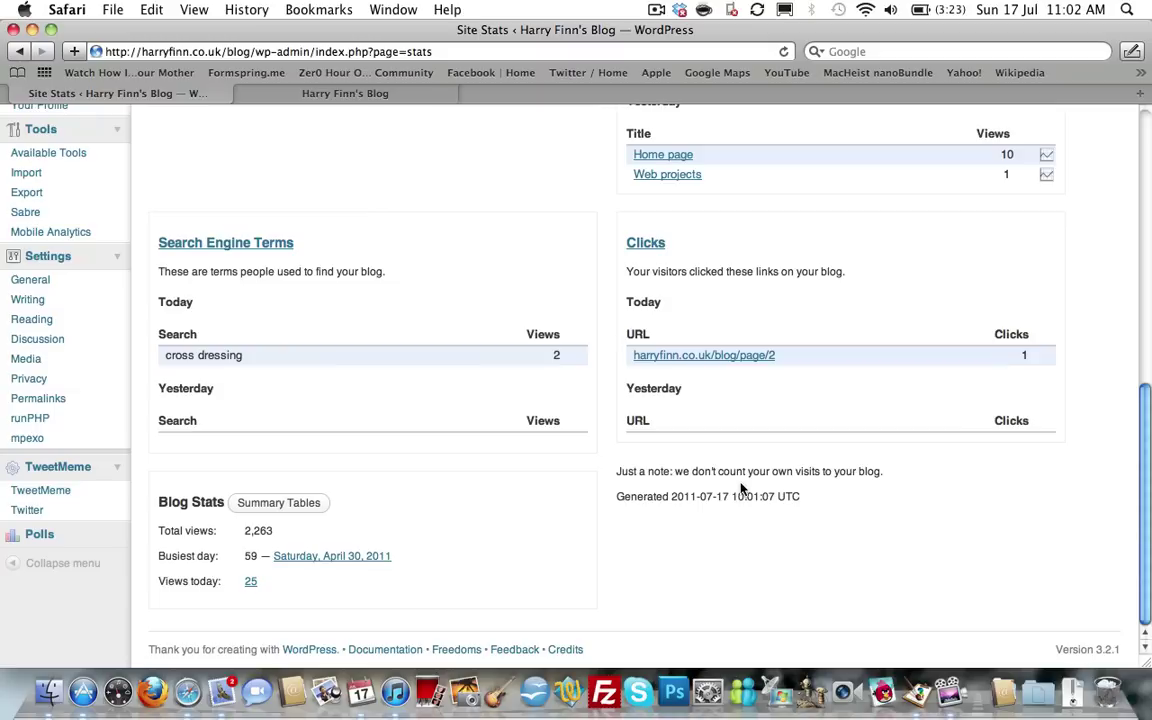
scroll(330, 502, "up", 3)
scroll(330, 502, "down", 3)
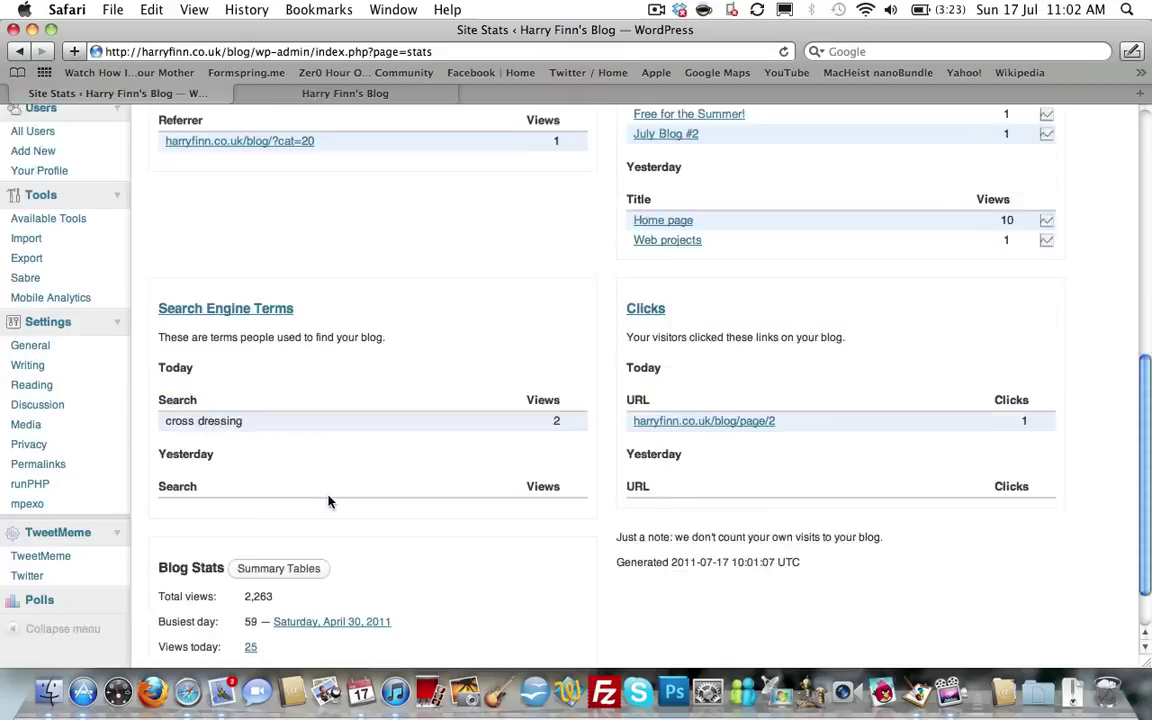
scroll(330, 502, "up", 1)
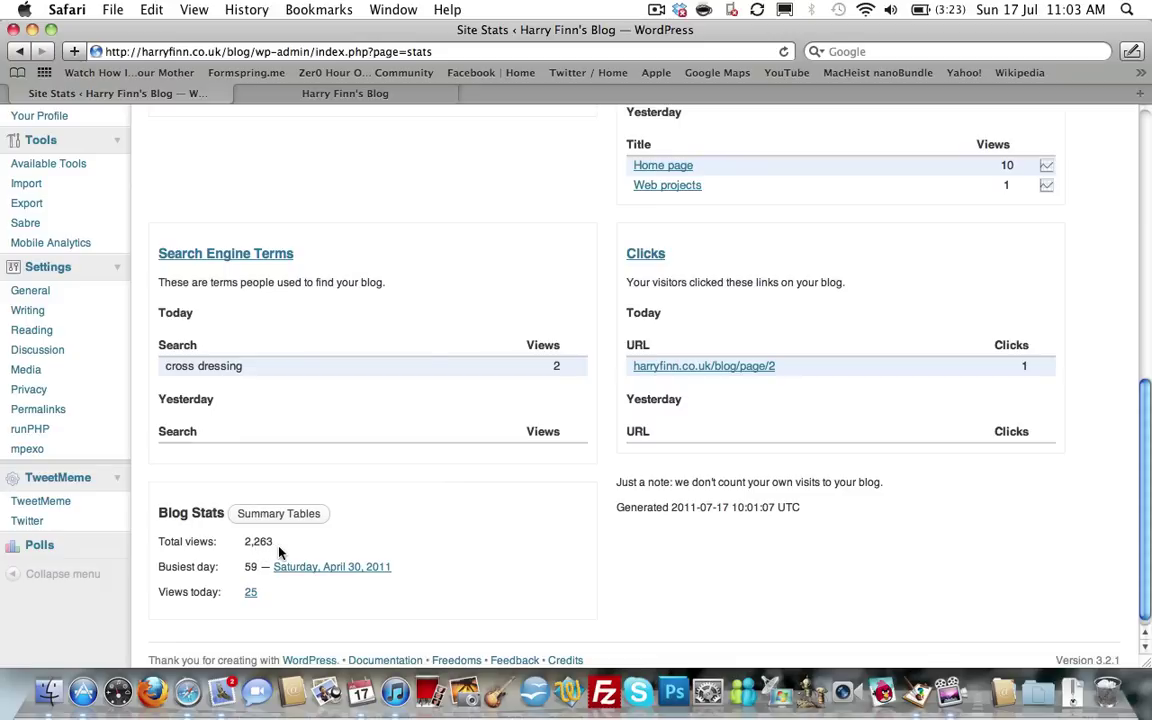
scroll(280, 551, "up", 10)
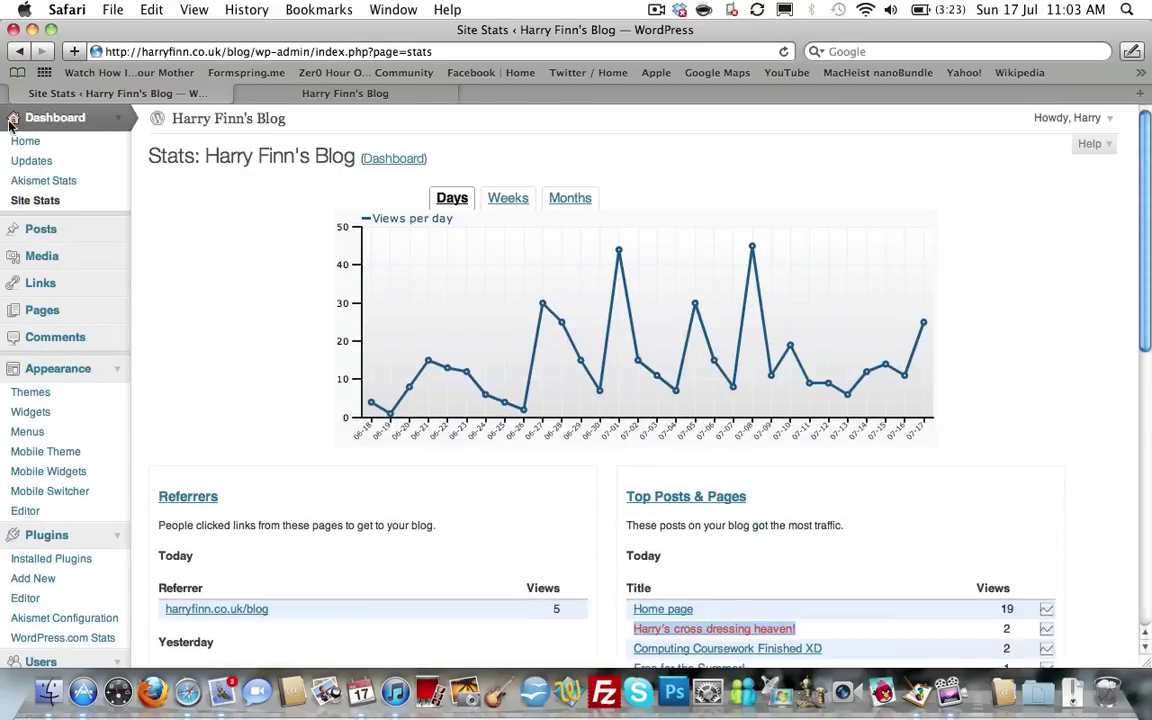
Return to Installed Plugins and scroll the 12-plugin list down to WP-Polls and back up.
left_click(47, 537)
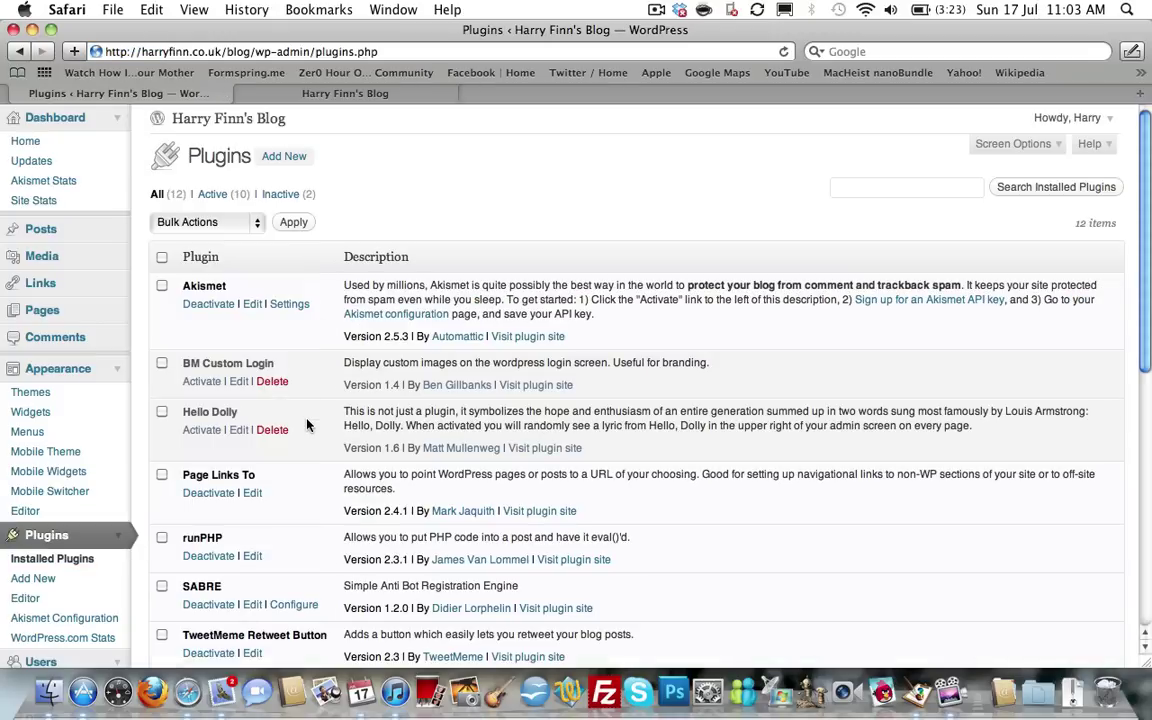
scroll(307, 422, "down", 5)
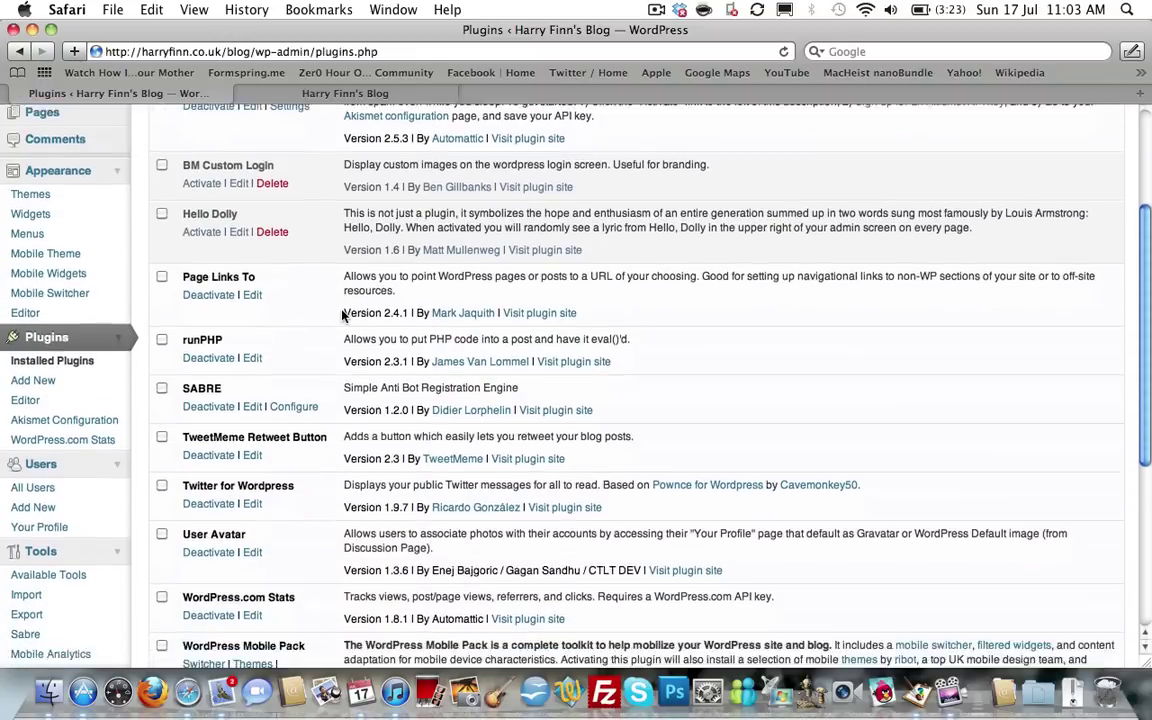
scroll(342, 314, "down", 3)
scroll(342, 314, "down", 5)
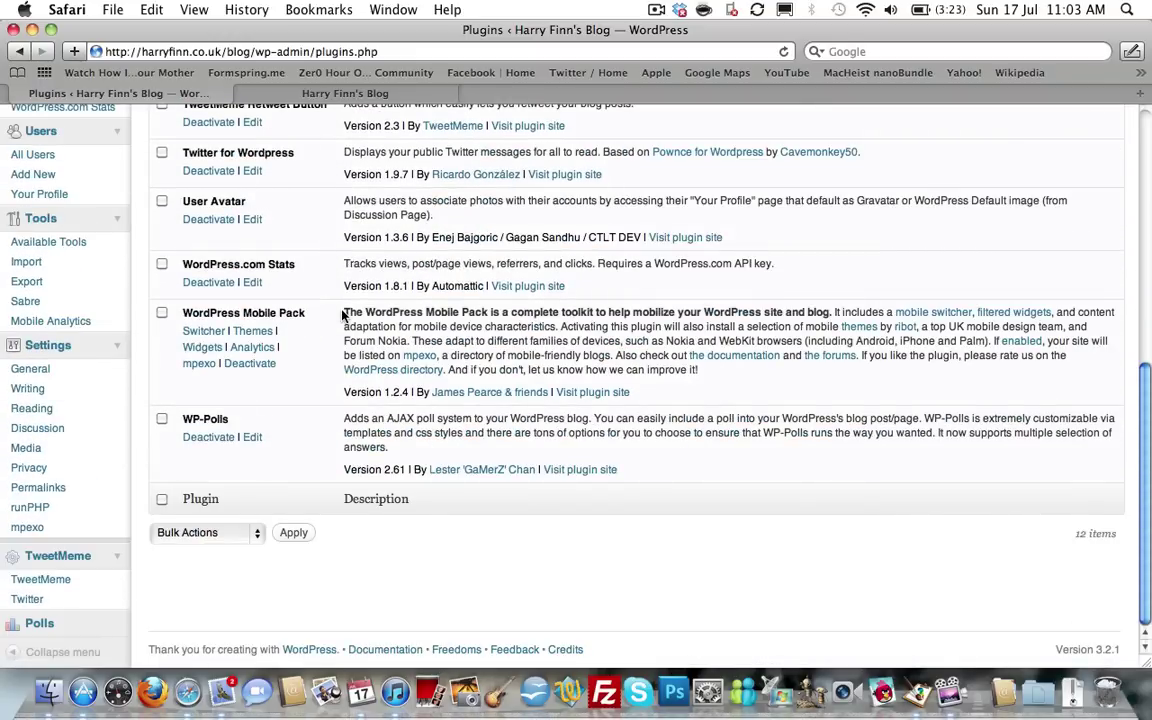
scroll(342, 314, "up", 10)
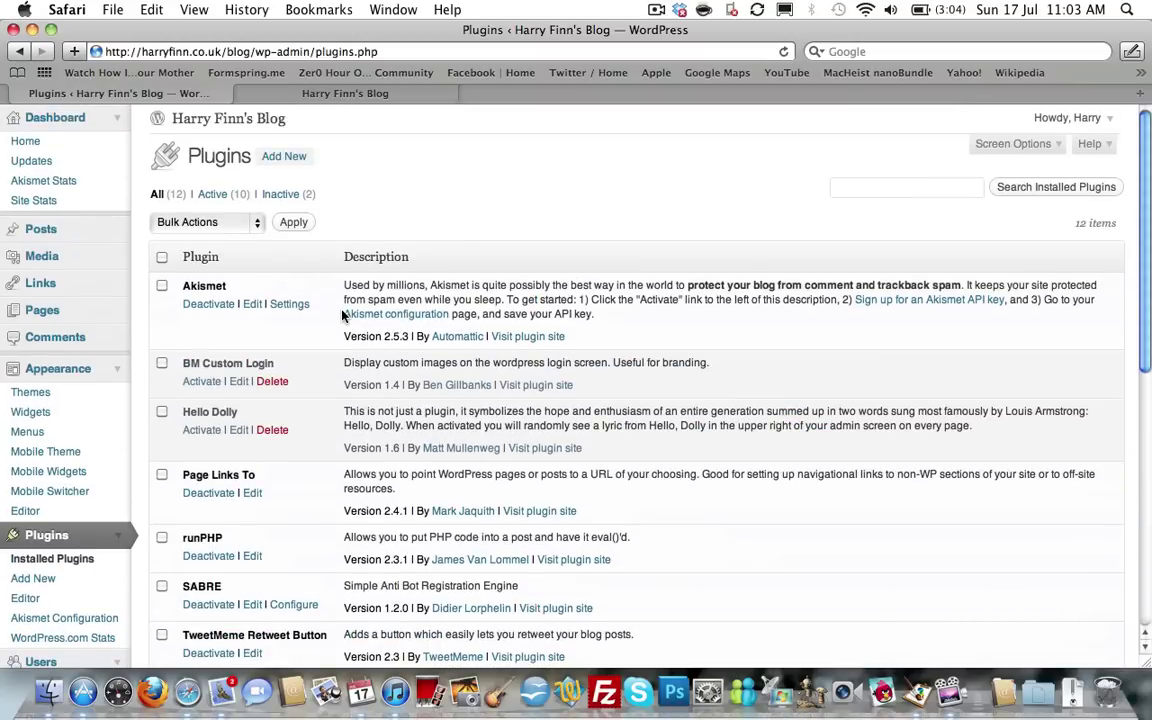